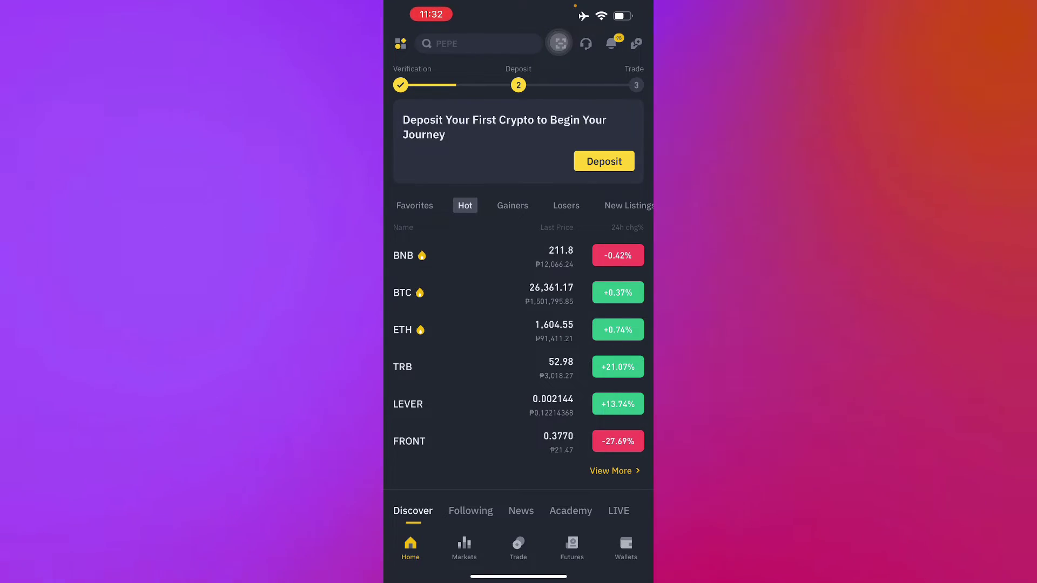
- Open the account page, then switch the app from Lite back to Pro
{"action": "left_click", "coordinate": [401, 43]}
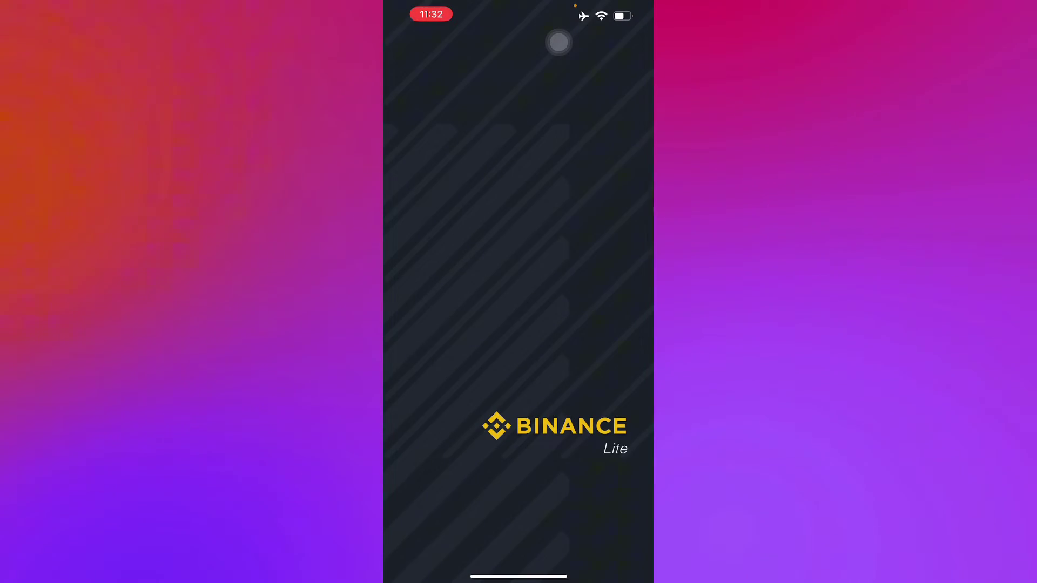
{"action": "scroll", "coordinate": [518, 324], "scroll_direction": "down", "scroll_amount": 5}
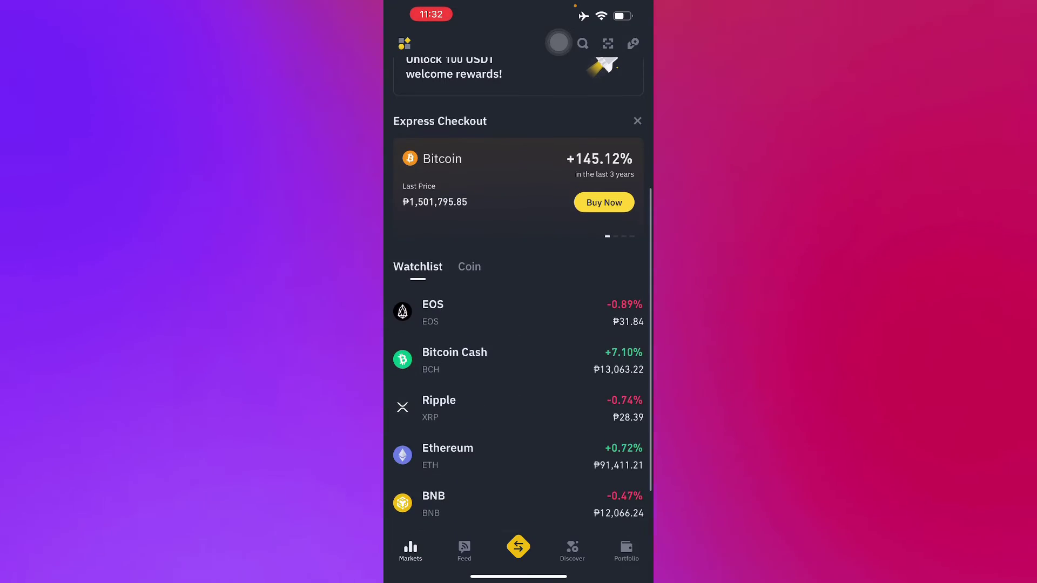
{"action": "scroll", "coordinate": [518, 325], "scroll_direction": "up", "scroll_amount": 5}
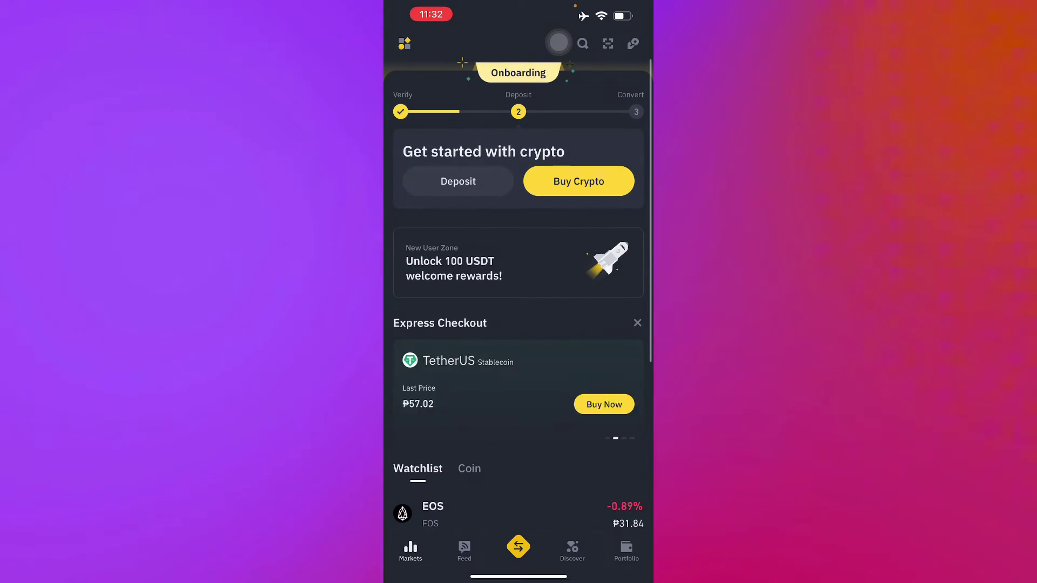
{"action": "scroll", "coordinate": [519, 324], "scroll_direction": "down", "scroll_amount": 5}
{"action": "scroll", "coordinate": [519, 325], "scroll_direction": "up", "scroll_amount": 5}
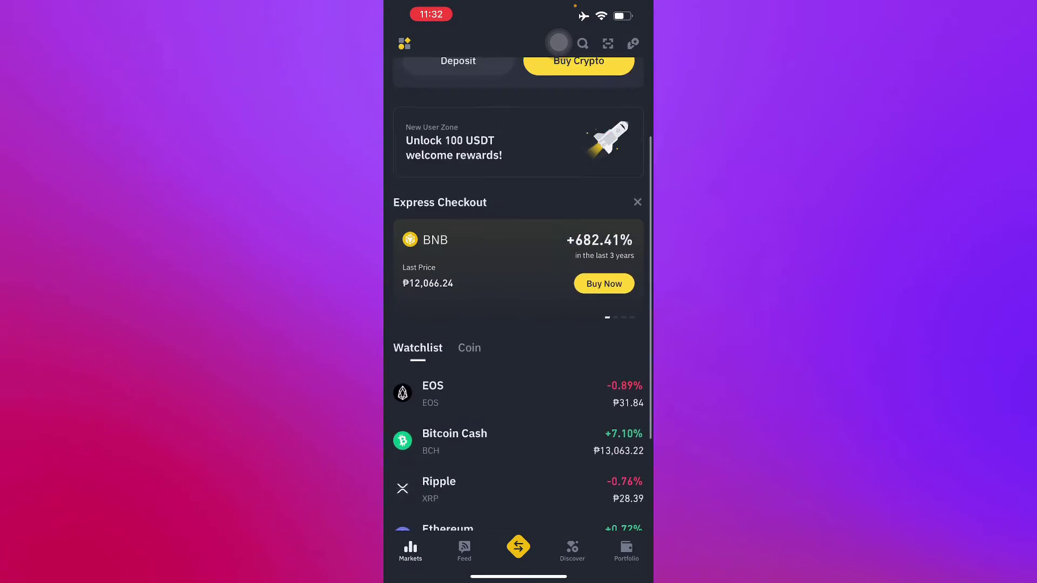
{"action": "left_click", "coordinate": [404, 43]}
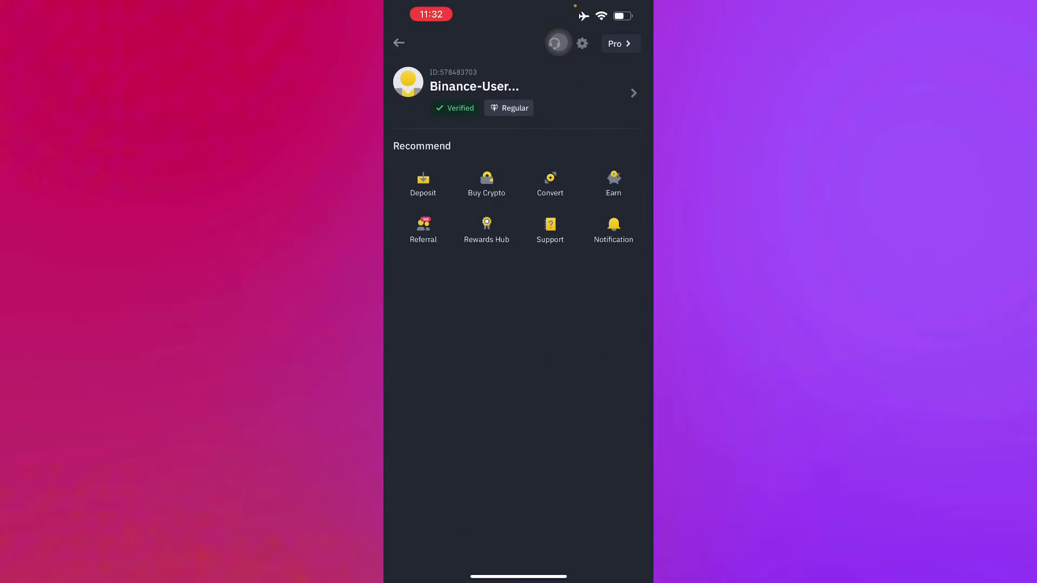
{"action": "left_click", "coordinate": [558, 43]}
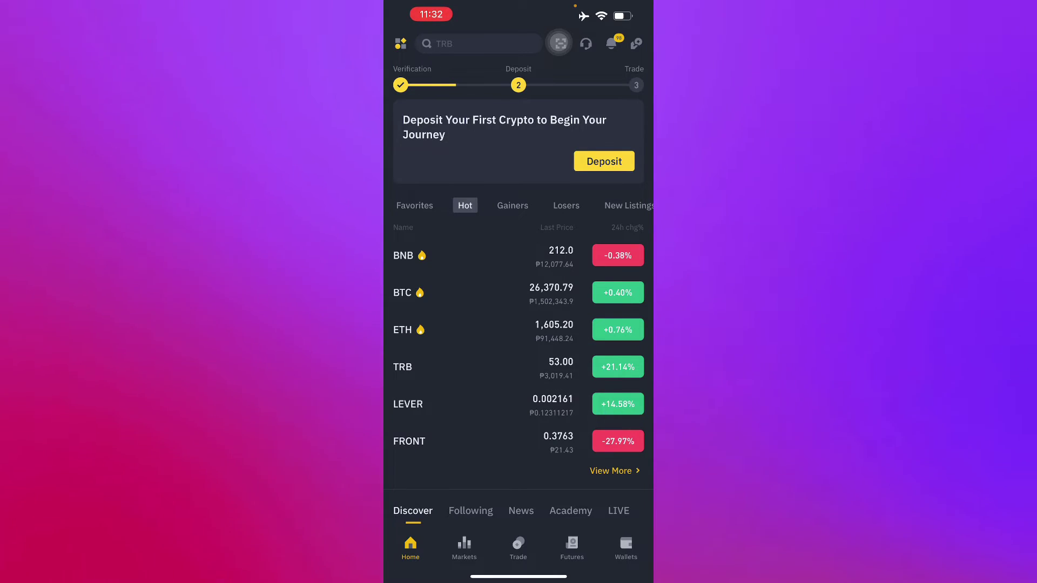
- Return to the home market list and reopen the account page
{"action": "left_click", "coordinate": [400, 43]}
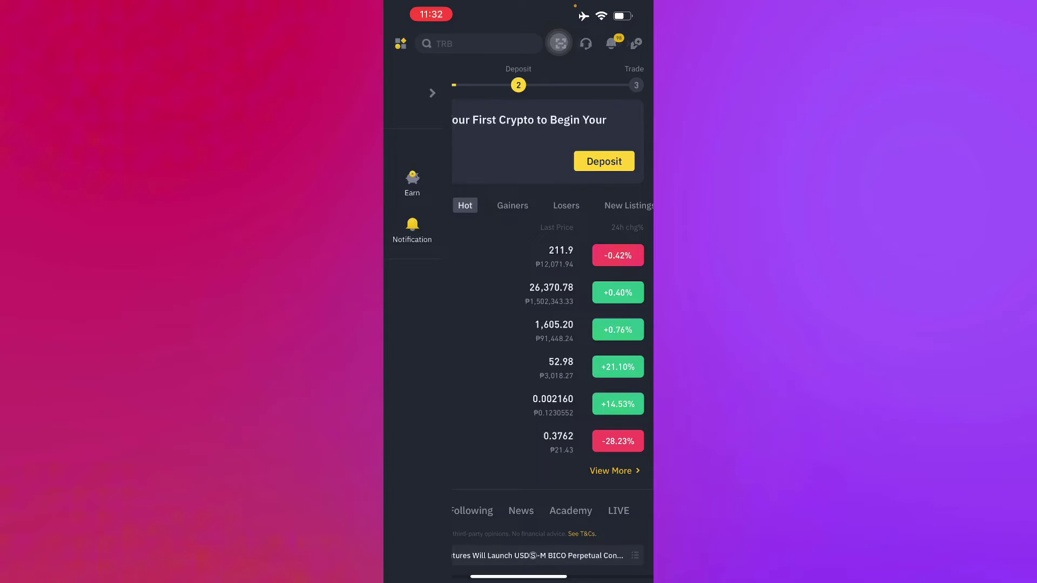
{"action": "left_click", "coordinate": [399, 43]}
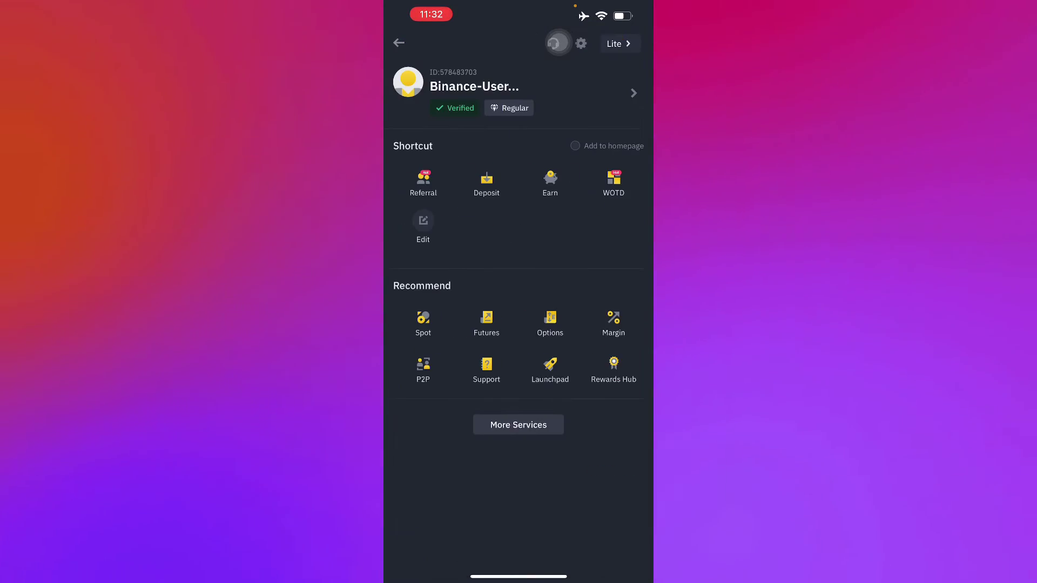
{"action": "left_click_drag", "start_coordinate": [631, 243], "coordinate": [405, 243]}
{"action": "left_click", "coordinate": [400, 43]}
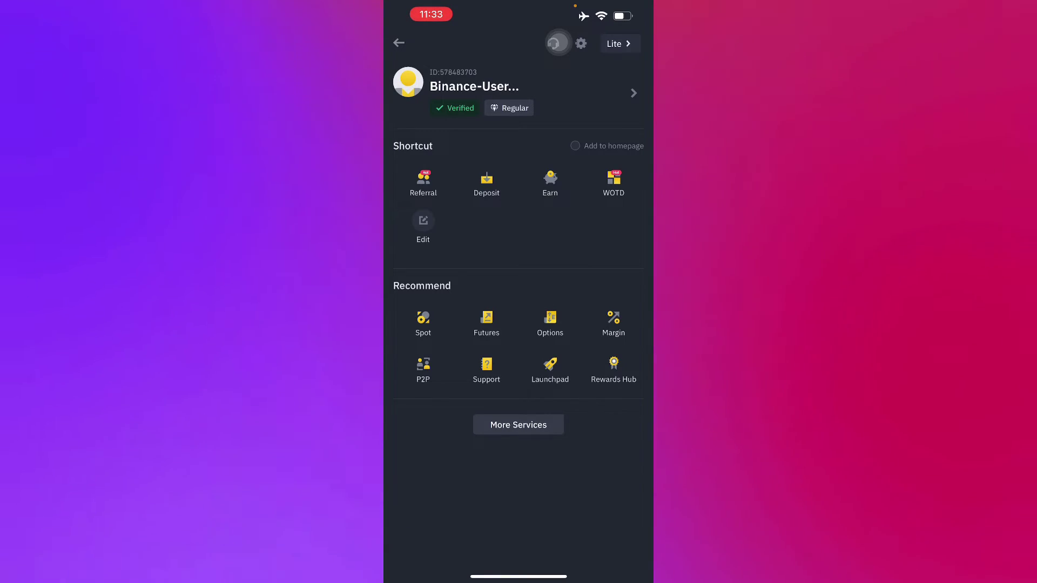
- In More Services' trade section, add Trading Bots to the shortcuts and save
{"action": "left_click", "coordinate": [518, 424]}
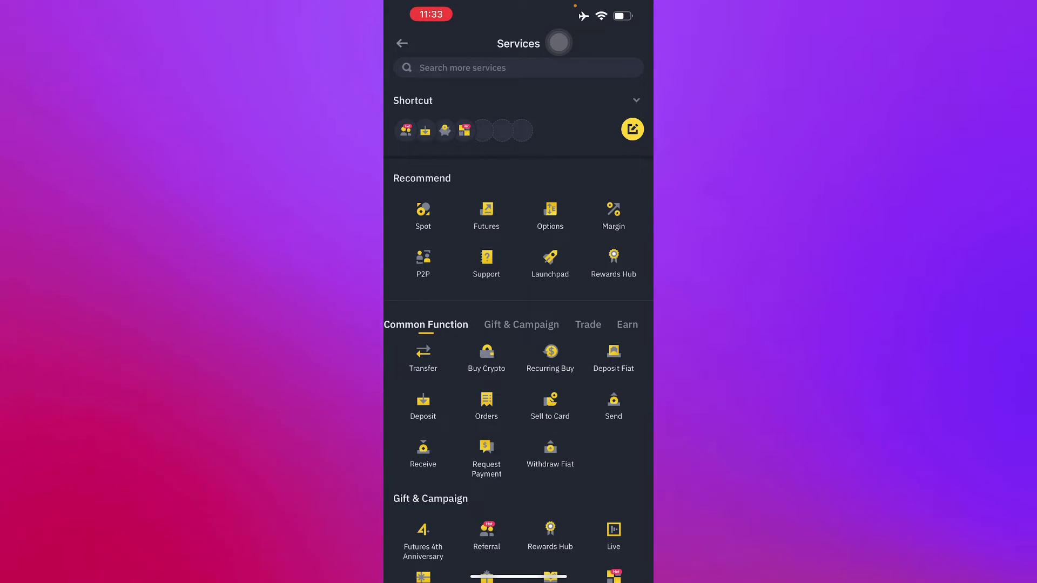
{"action": "left_click", "coordinate": [589, 324]}
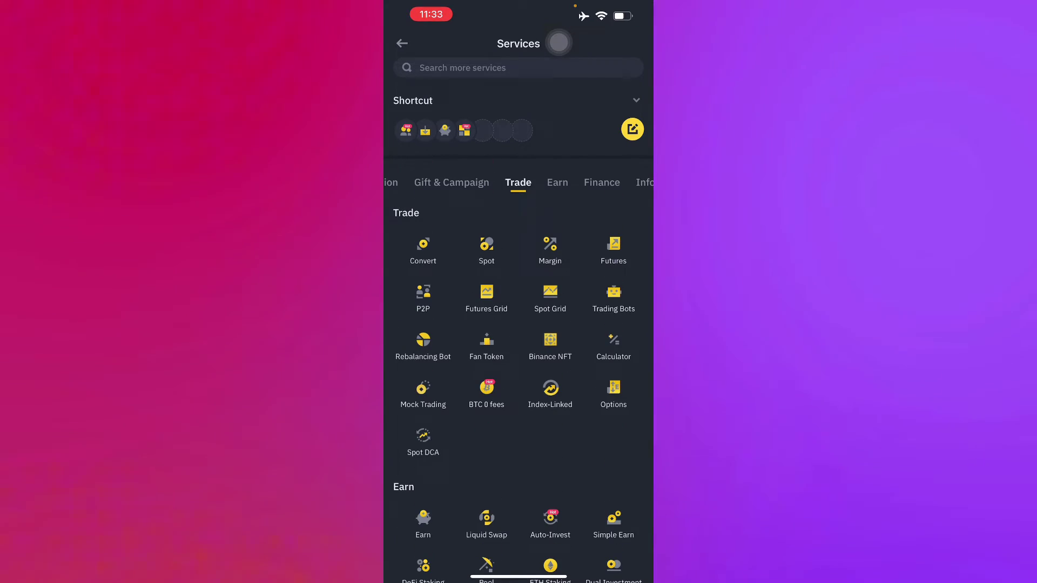
{"action": "scroll", "coordinate": [518, 183], "scroll_direction": "left", "scroll_amount": 2}
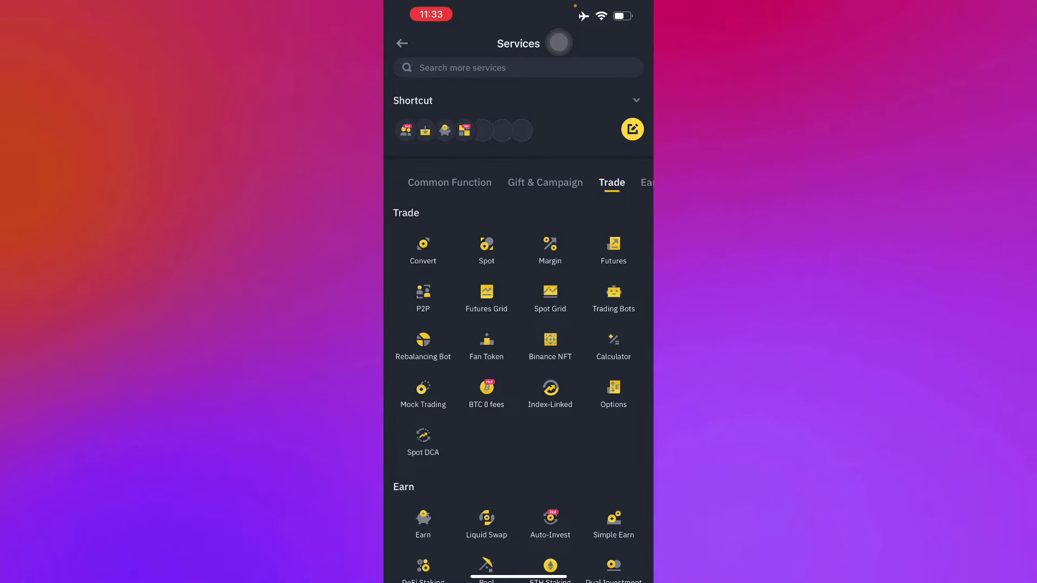
{"action": "scroll", "coordinate": [518, 182], "scroll_direction": "right", "scroll_amount": 3}
{"action": "scroll", "coordinate": [519, 182], "scroll_direction": "left", "scroll_amount": 3}
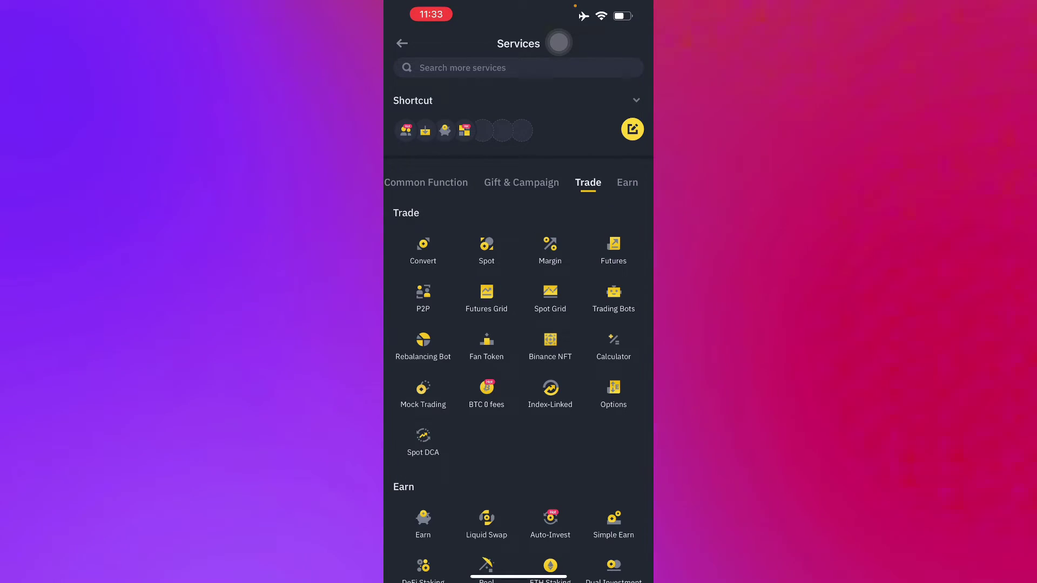
{"action": "scroll", "coordinate": [518, 364], "scroll_direction": "down", "scroll_amount": 1}
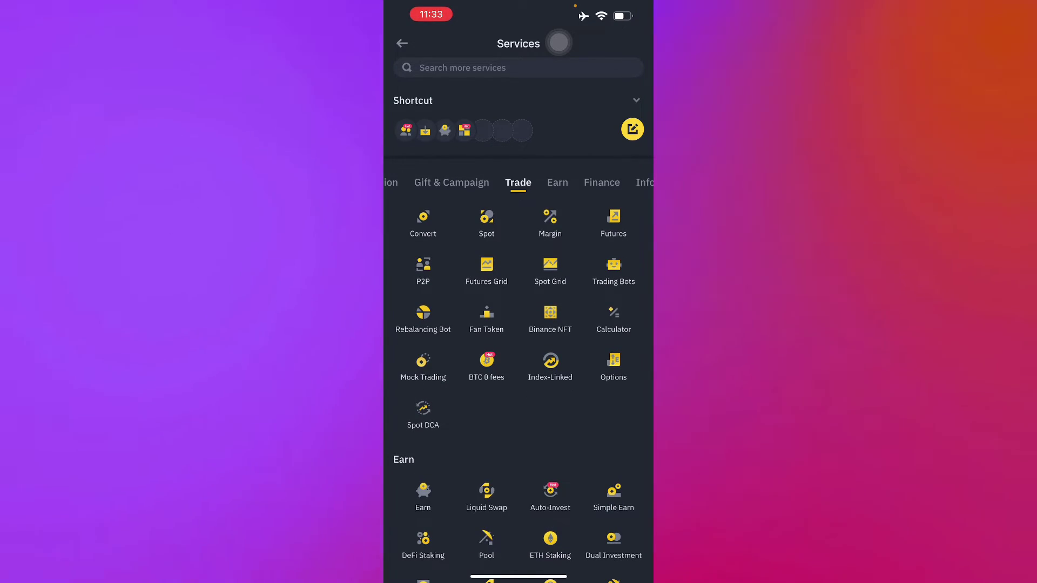
{"action": "scroll", "coordinate": [519, 365], "scroll_direction": "up", "scroll_amount": 2}
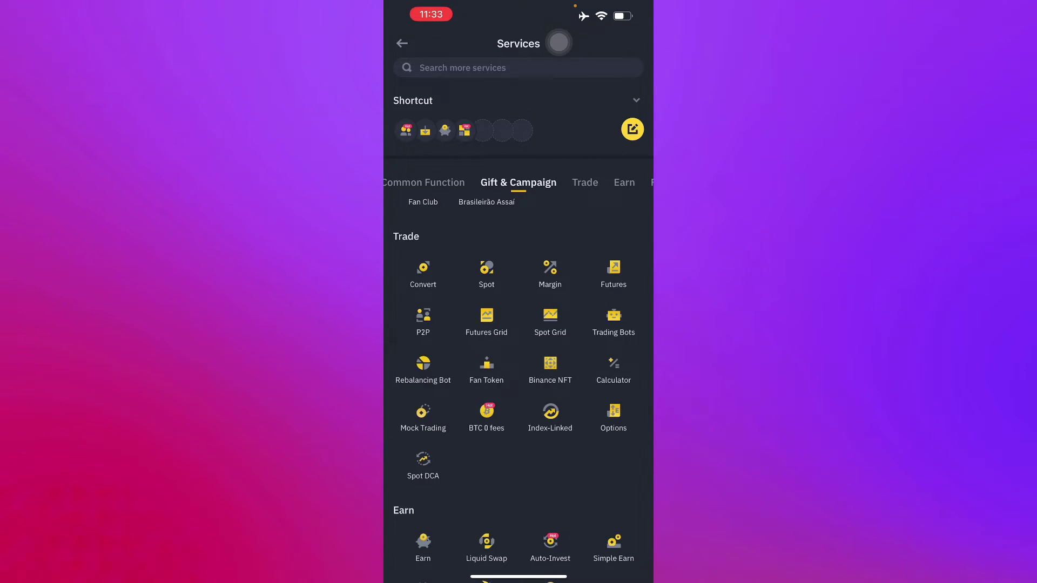
{"action": "left_click", "coordinate": [632, 129]}
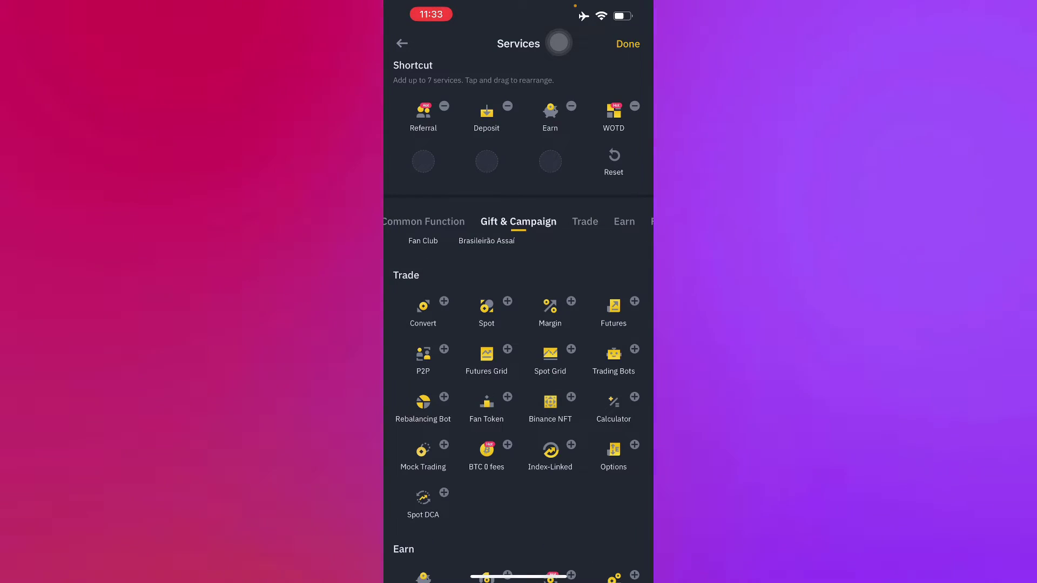
{"action": "scroll", "coordinate": [519, 365], "scroll_direction": "down", "scroll_amount": 1}
{"action": "scroll", "coordinate": [519, 365], "scroll_direction": "up", "scroll_amount": 1}
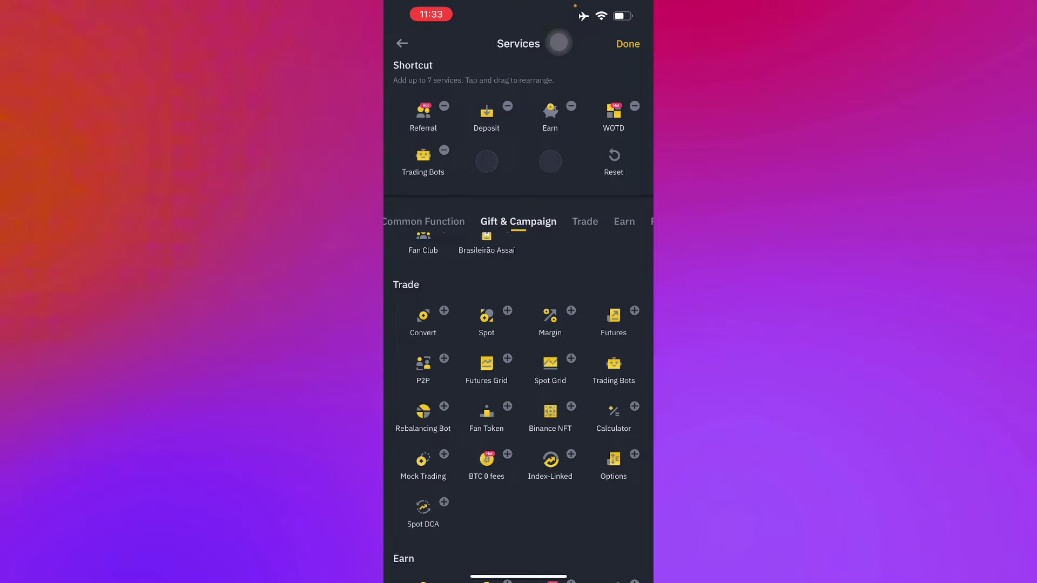
{"action": "left_click", "coordinate": [628, 44]}
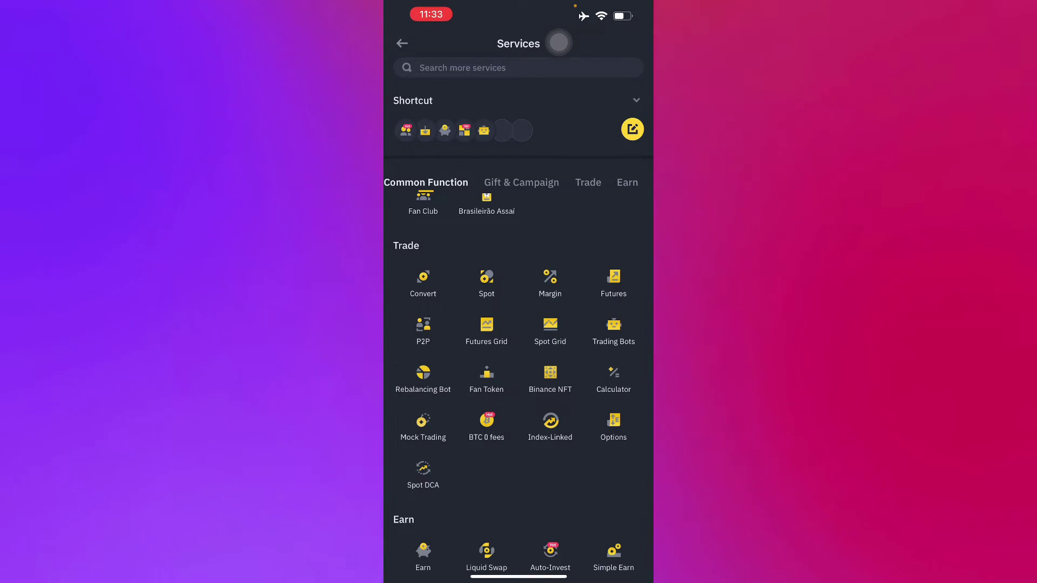
{"action": "scroll", "coordinate": [519, 365], "scroll_direction": "up", "scroll_amount": 2}
{"action": "left_click_drag", "start_coordinate": [386, 291], "coordinate": [567, 291]}
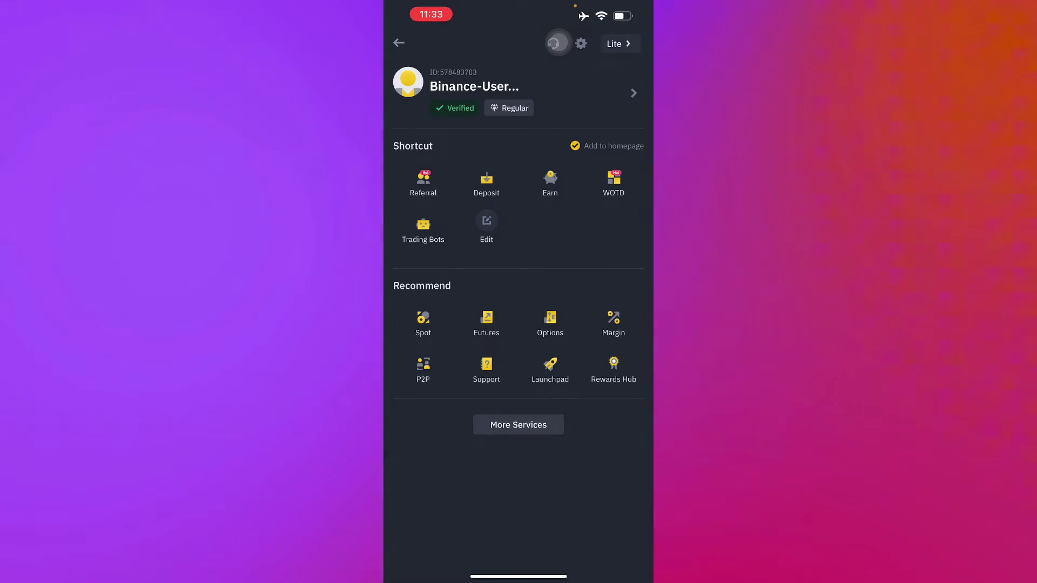
- Open the bot leaderboard from Trading Bots and dismiss its introductory tips
{"action": "left_click", "coordinate": [423, 230]}
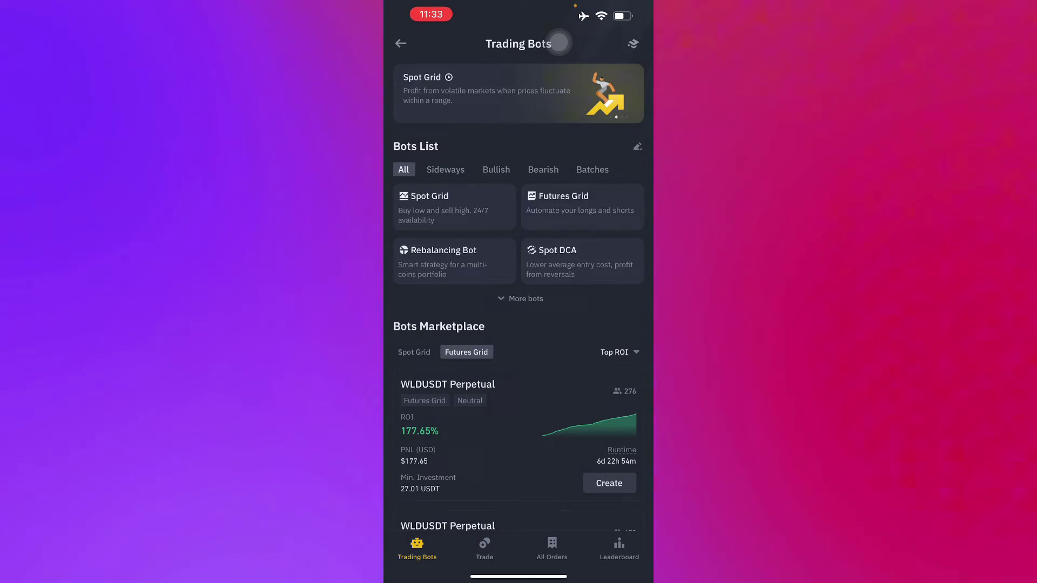
{"action": "scroll", "coordinate": [519, 324], "scroll_direction": "down", "scroll_amount": 6}
{"action": "scroll", "coordinate": [519, 325], "scroll_direction": "up", "scroll_amount": 8}
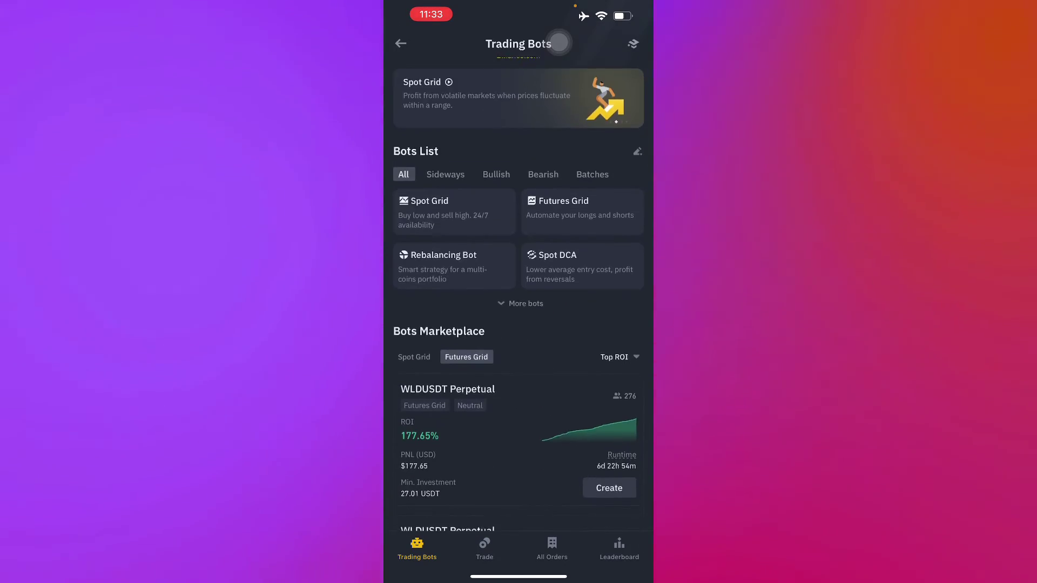
{"action": "left_click", "coordinate": [620, 549]}
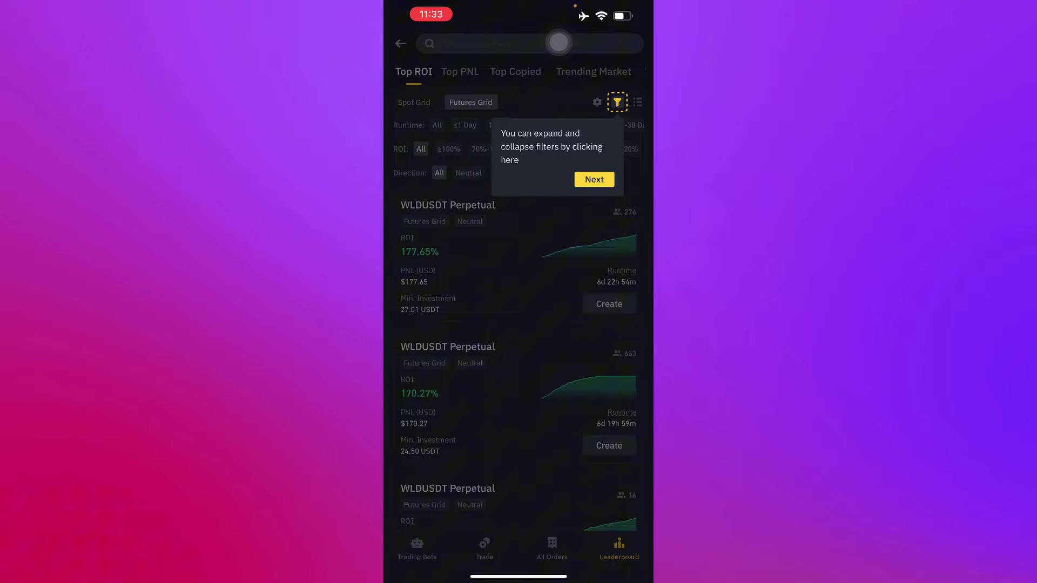
{"action": "left_click", "coordinate": [593, 179]}
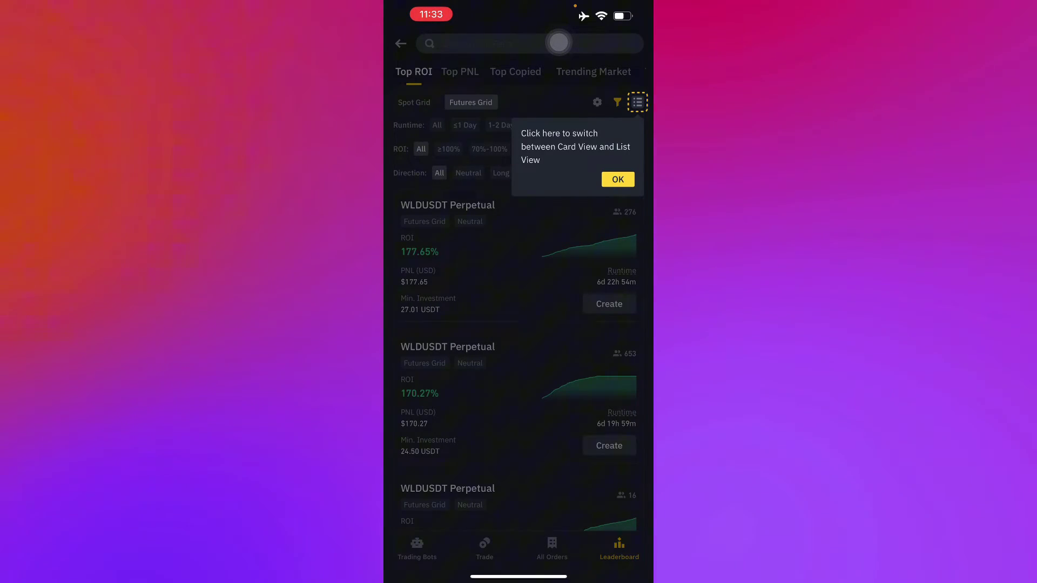
{"action": "left_click", "coordinate": [617, 180]}
- Toggle the leaderboard between list and card views and re-expand the filters
{"action": "left_click", "coordinate": [638, 102]}
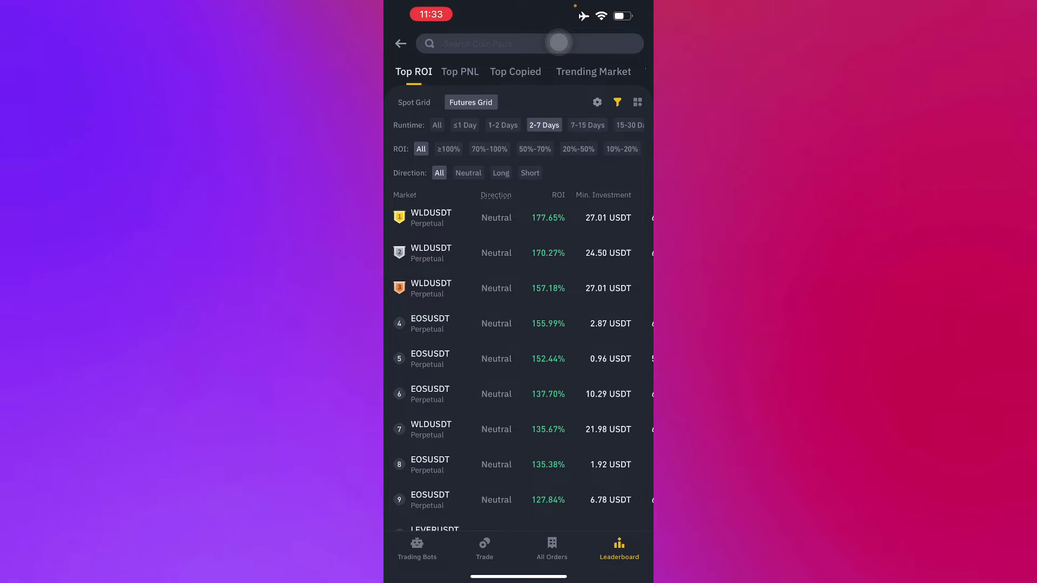
{"action": "left_click", "coordinate": [637, 103]}
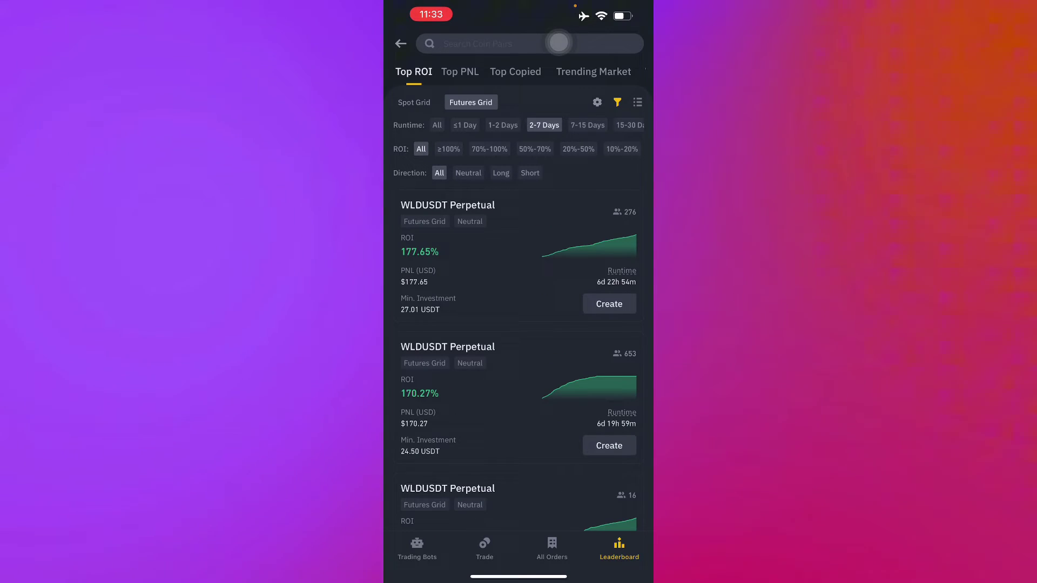
{"action": "left_click", "coordinate": [617, 102]}
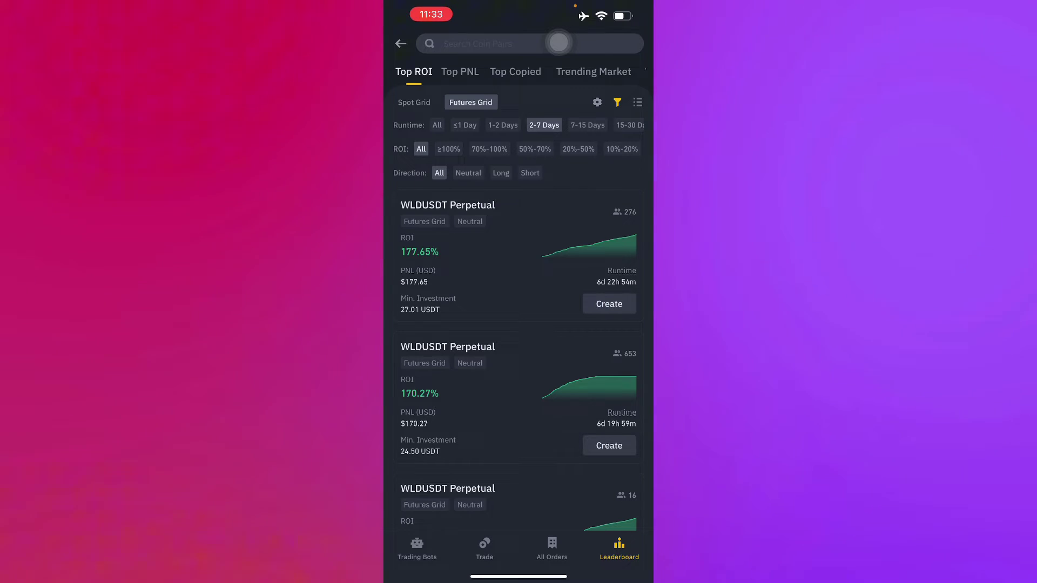
- Switch the leaderboard from Futures Grid to Spot Grid bots
{"action": "left_click", "coordinate": [414, 102]}
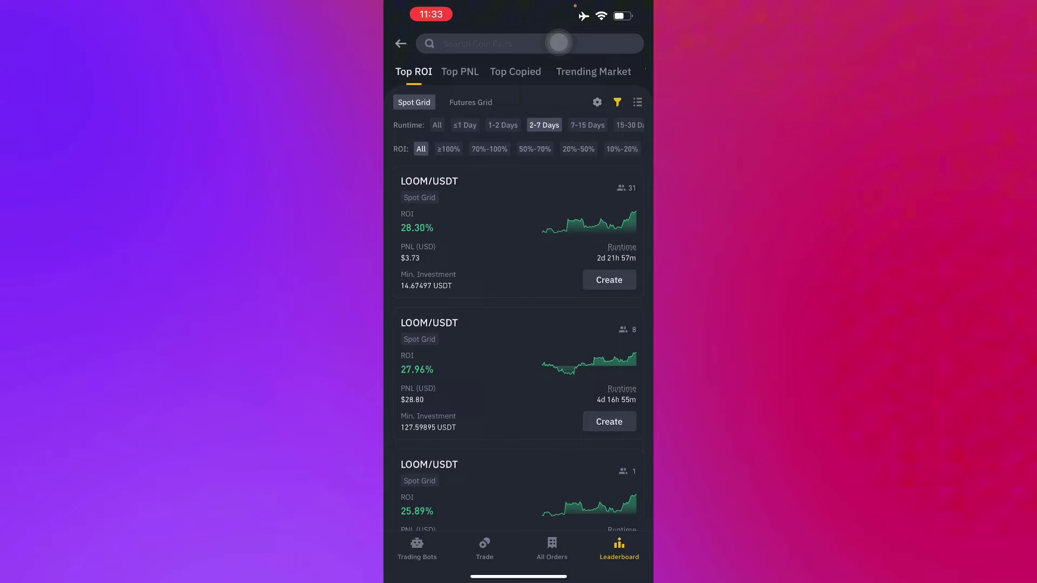
{"action": "scroll", "coordinate": [519, 348], "scroll_direction": "down", "scroll_amount": 2}
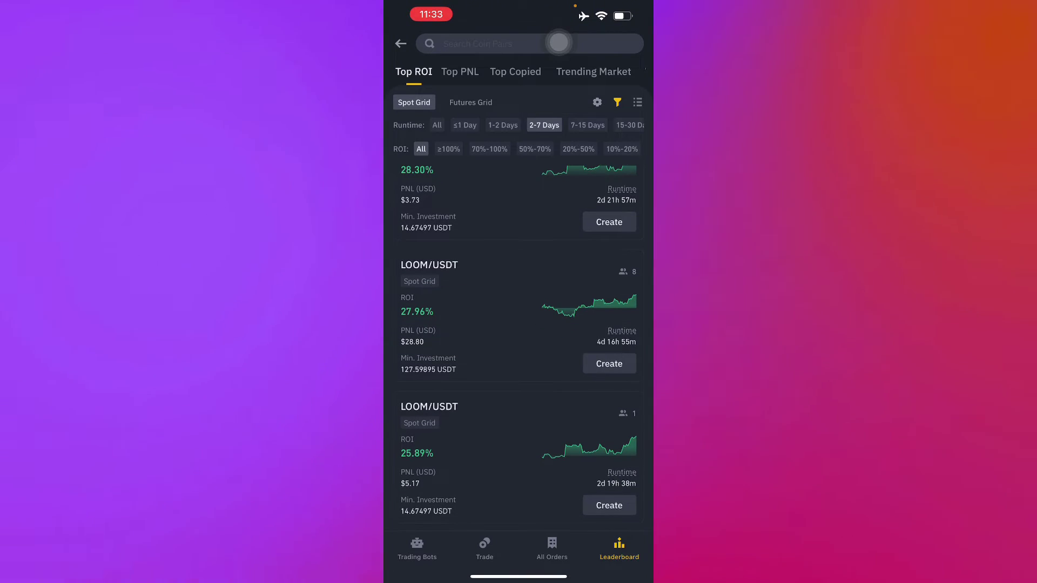
{"action": "scroll", "coordinate": [518, 348], "scroll_direction": "up", "scroll_amount": 2}
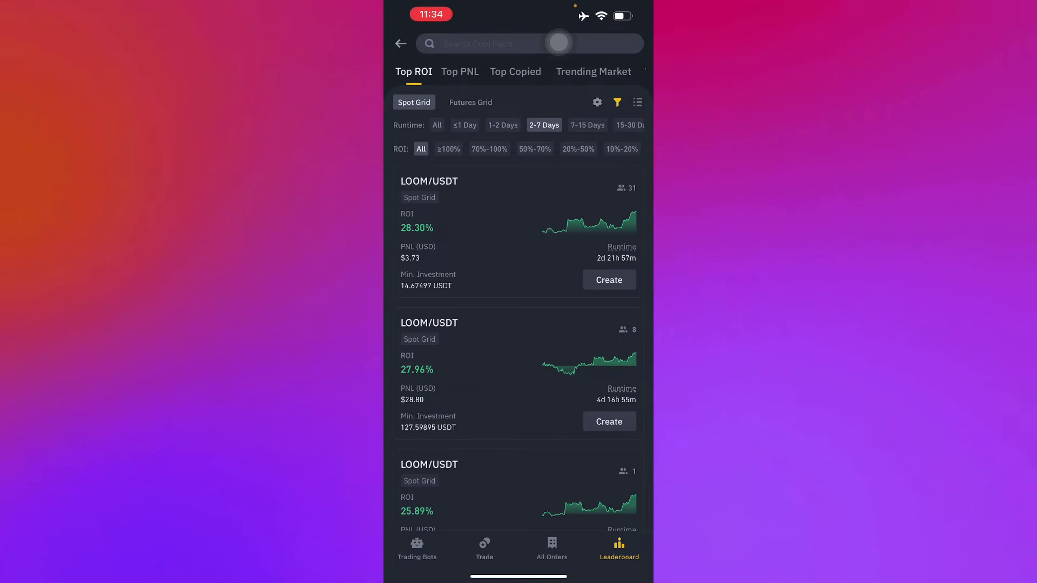
{"action": "scroll", "coordinate": [518, 340], "scroll_direction": "down", "scroll_amount": 1}
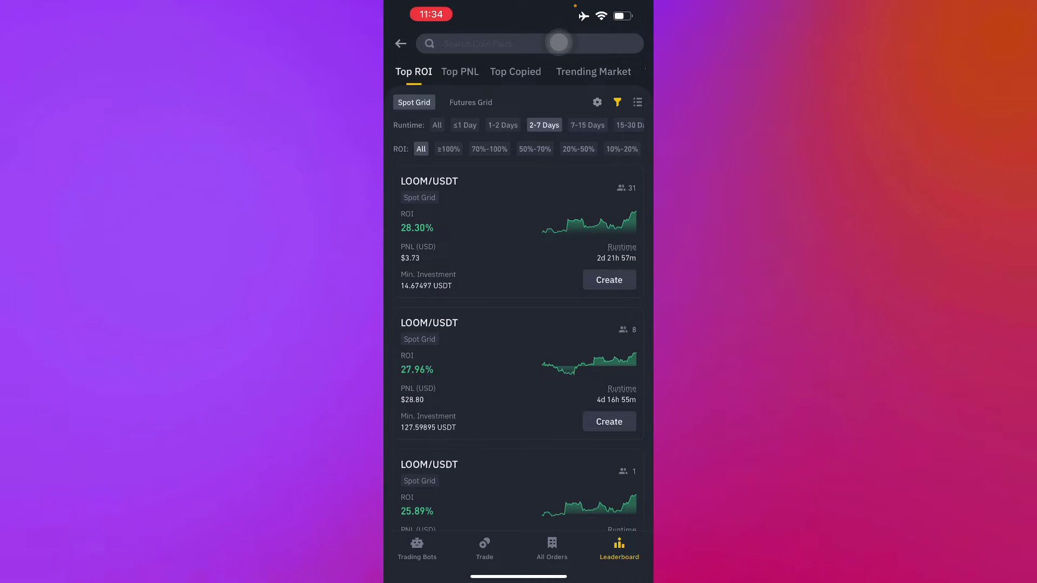
{"action": "scroll", "coordinate": [519, 340], "scroll_direction": "down", "scroll_amount": 1}
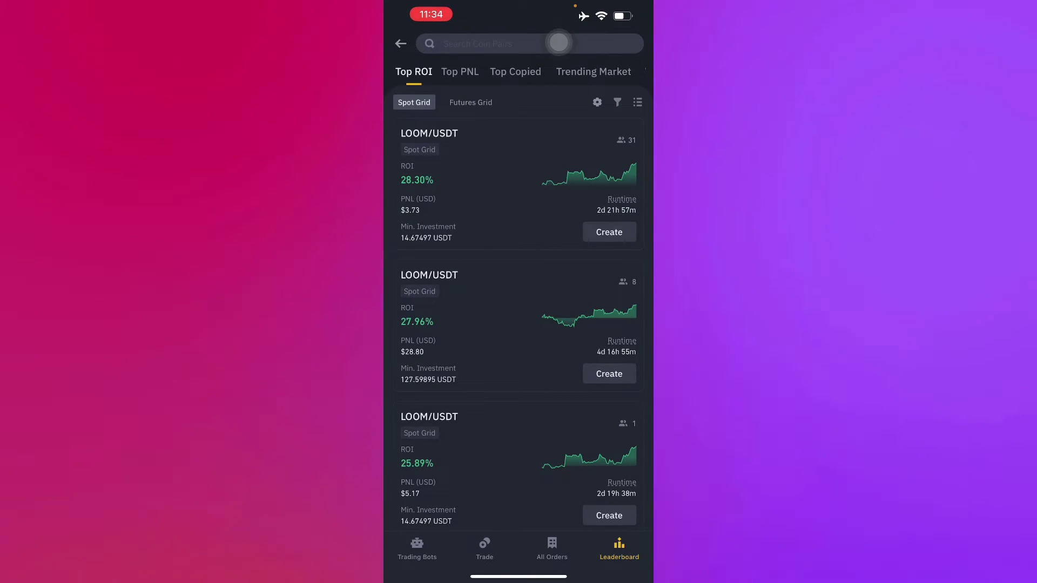
- Browse the Top PNL, Top Copied, Trending Market and Volatility rankings, returning to Top ROI
{"action": "left_click", "coordinate": [459, 72]}
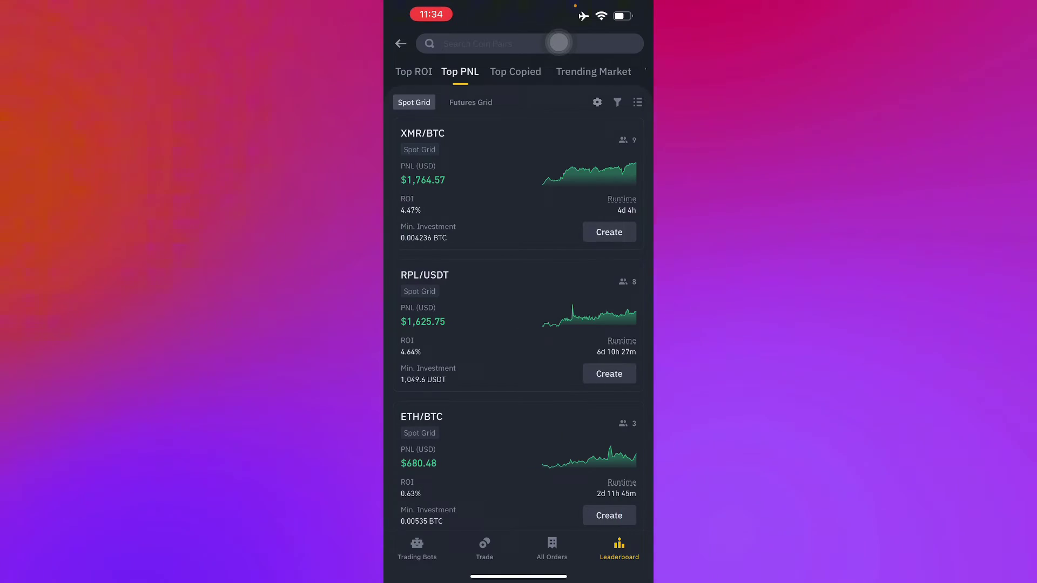
{"action": "left_click", "coordinate": [515, 71]}
{"action": "left_click", "coordinate": [594, 71]}
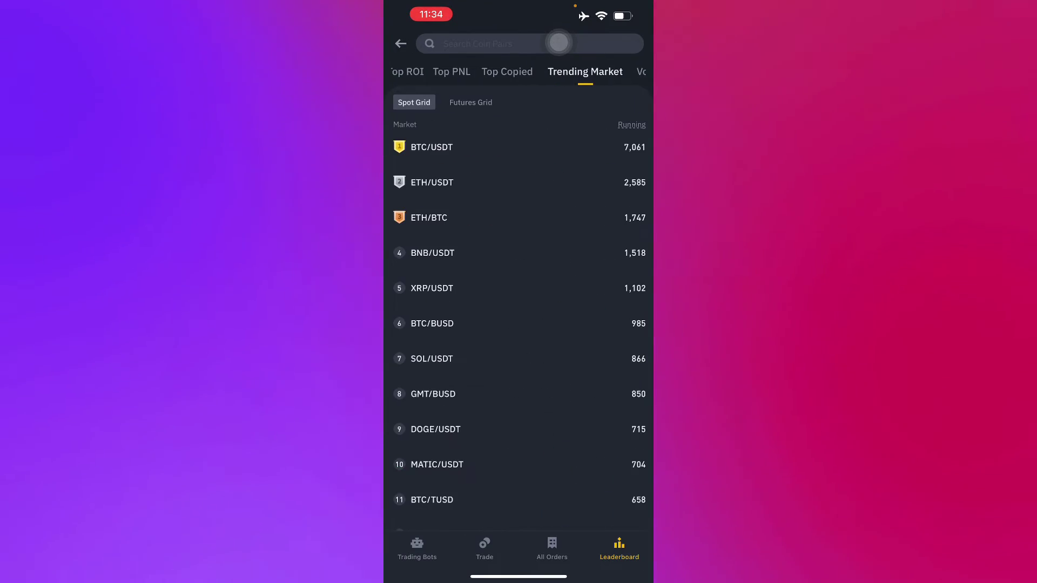
{"action": "left_click", "coordinate": [640, 71]}
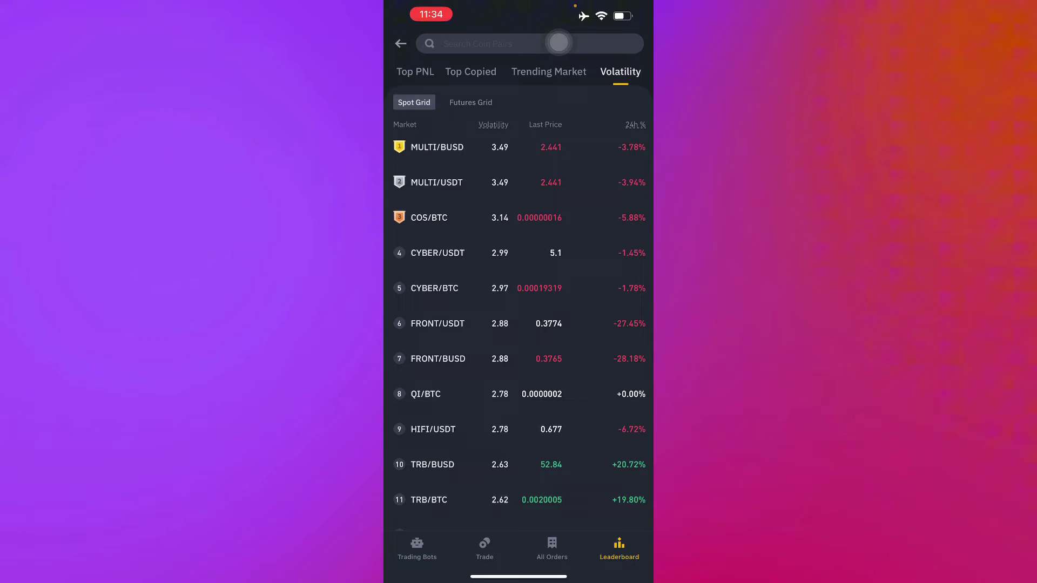
{"action": "left_click_drag", "start_coordinate": [455, 72], "coordinate": [567, 72]}
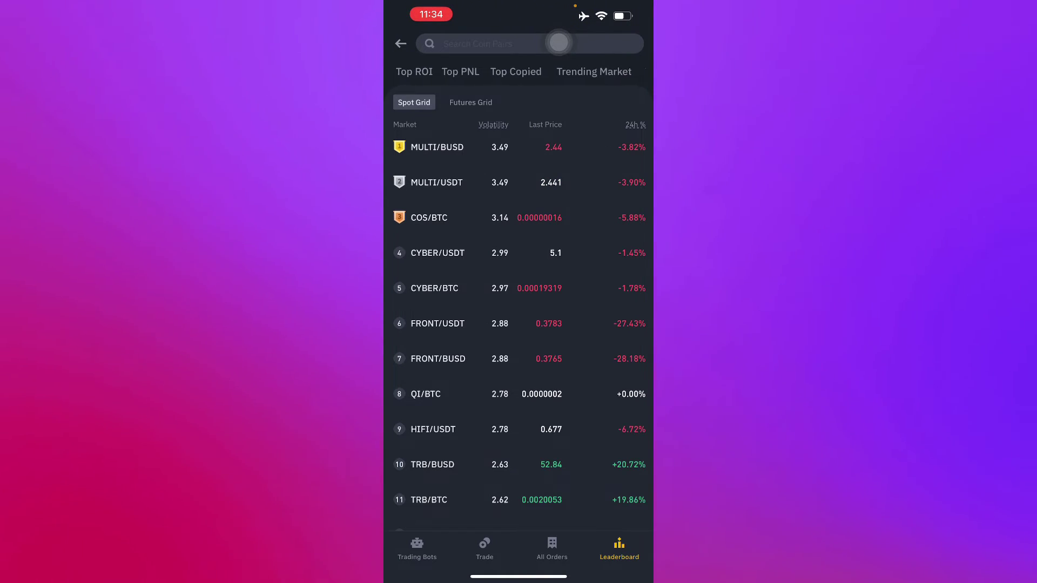
{"action": "left_click", "coordinate": [413, 71]}
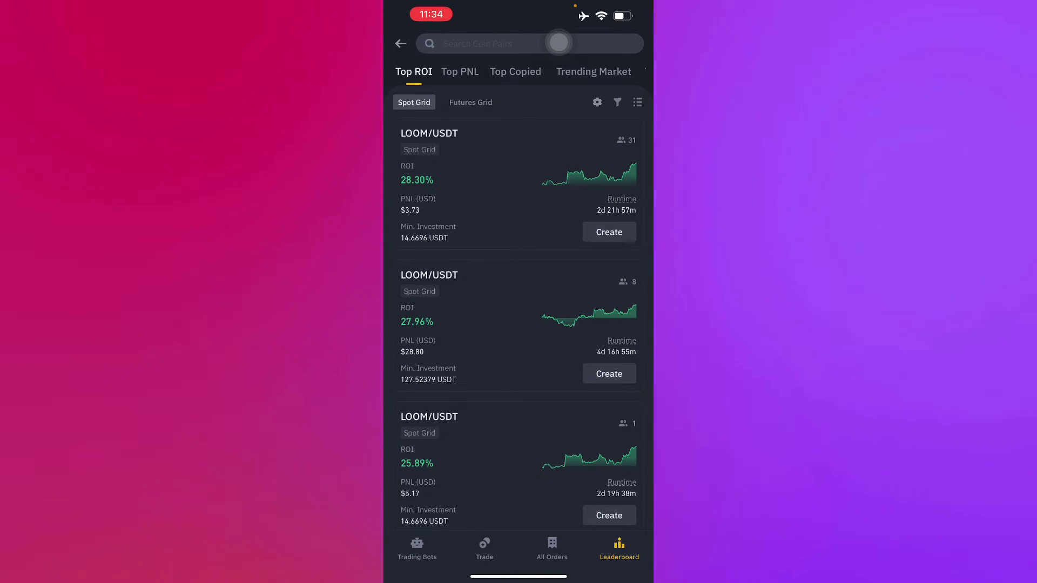
{"action": "scroll", "coordinate": [518, 324], "scroll_direction": "down", "scroll_amount": 2}
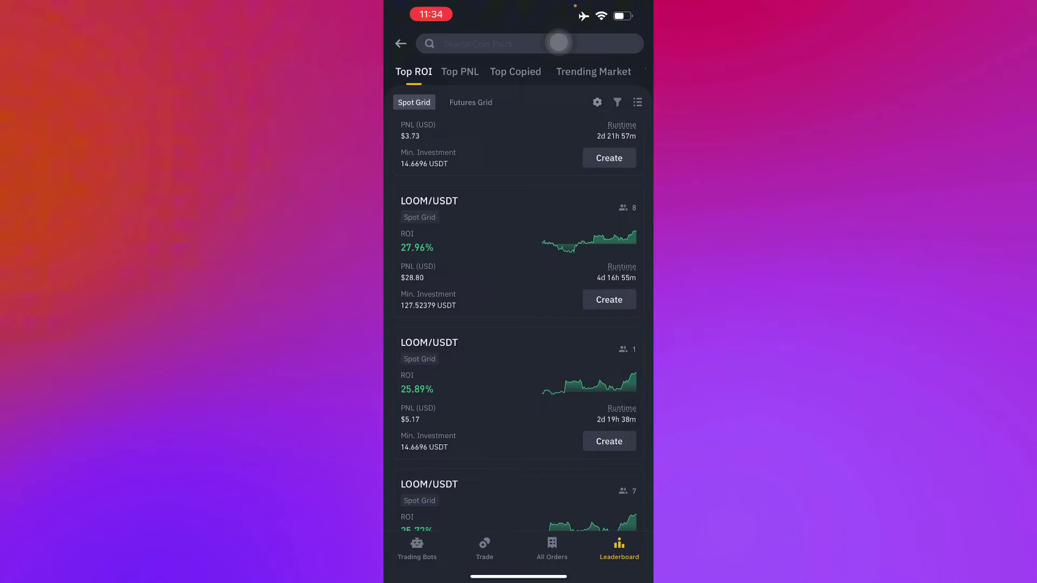
{"action": "scroll", "coordinate": [518, 324], "scroll_direction": "up", "scroll_amount": 2}
- View the Top PNL and Top Copied rankings, refreshing each list
{"action": "left_click_drag", "start_coordinate": [599, 324], "coordinate": [422, 324]}
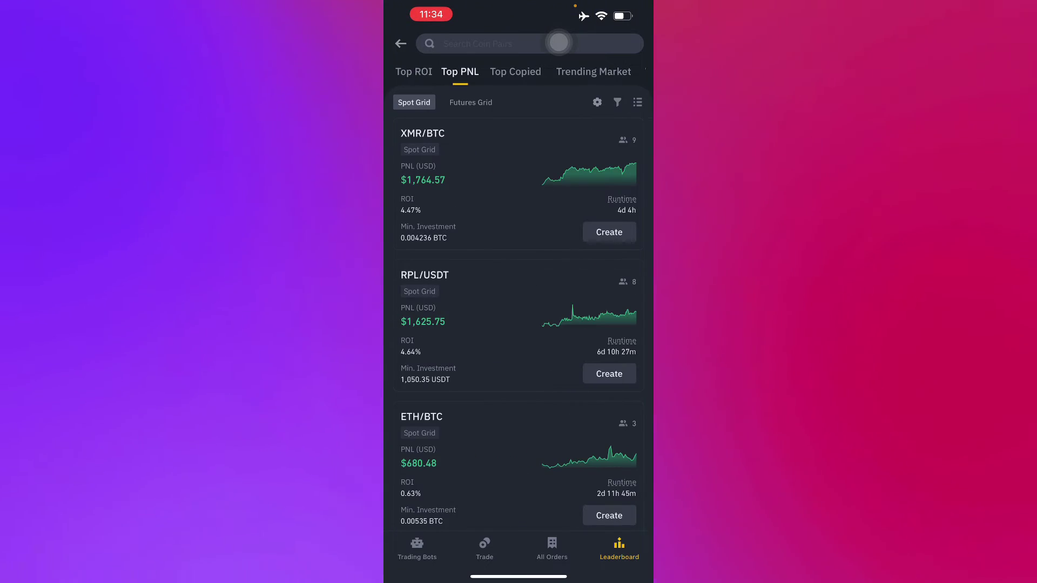
{"action": "left_click_drag", "start_coordinate": [518, 243], "coordinate": [518, 340]}
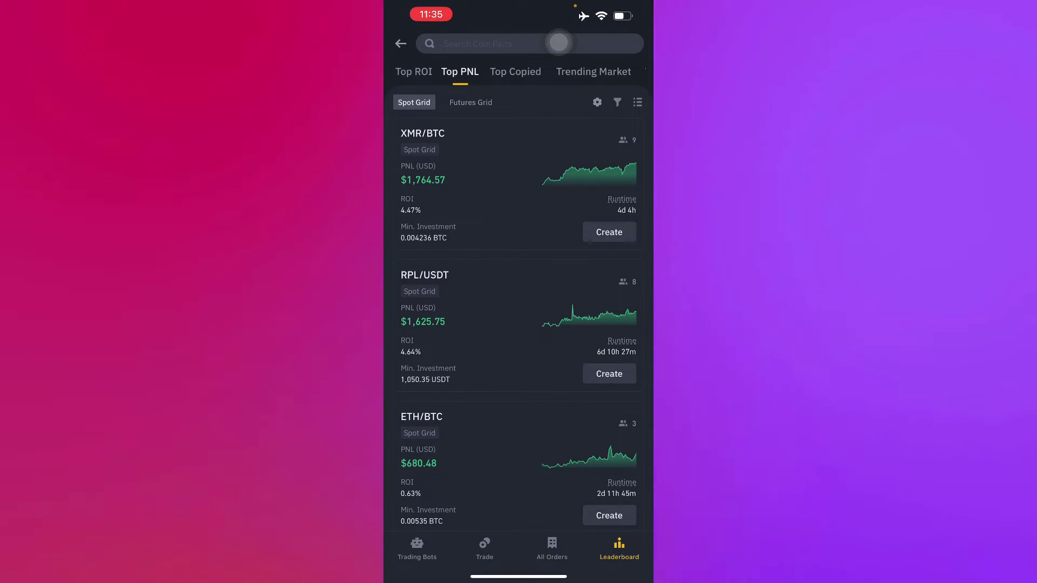
{"action": "scroll", "coordinate": [519, 324], "scroll_direction": "down", "scroll_amount": 2}
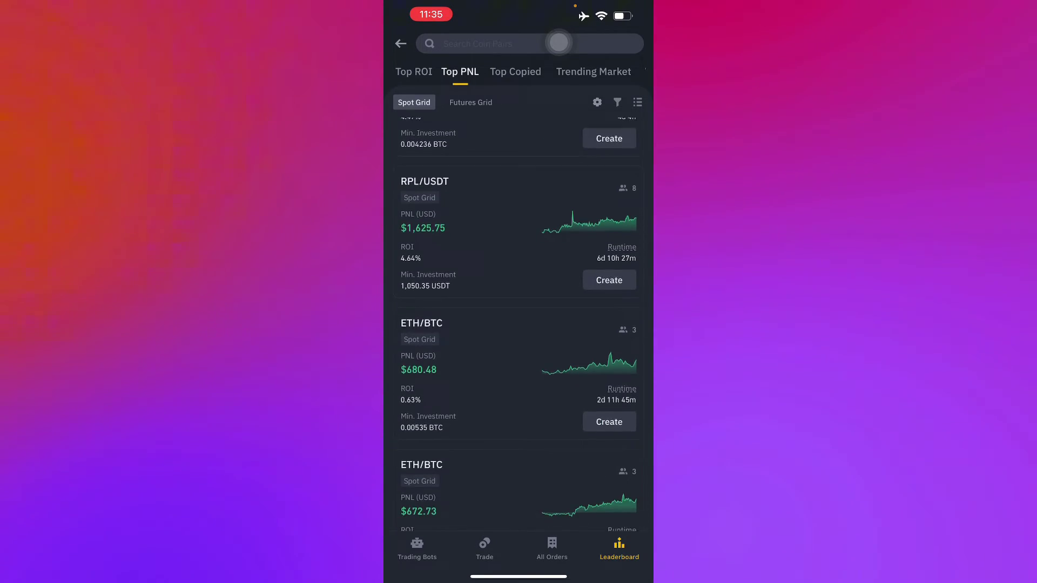
{"action": "left_click", "coordinate": [515, 72]}
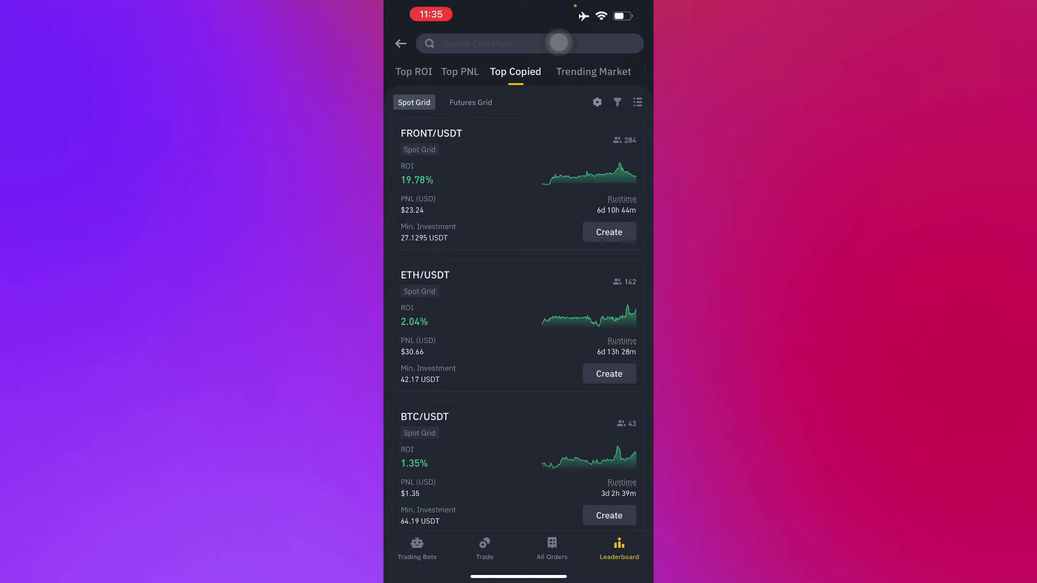
{"action": "left_click_drag", "start_coordinate": [518, 243], "coordinate": [518, 364]}
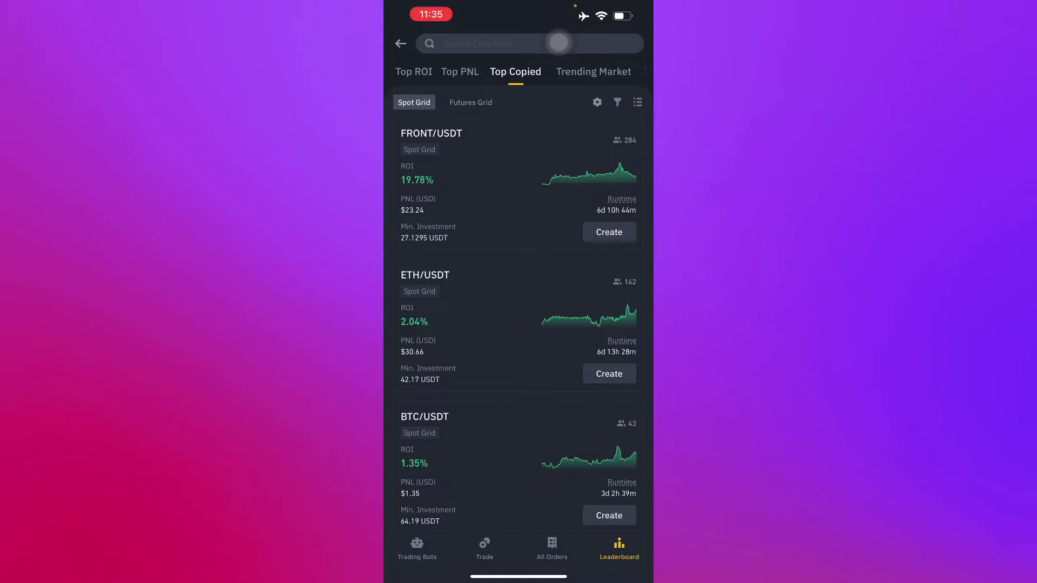
{"action": "scroll", "coordinate": [519, 324], "scroll_direction": "down", "scroll_amount": 2}
{"action": "left_click_drag", "start_coordinate": [519, 243], "coordinate": [519, 406]}
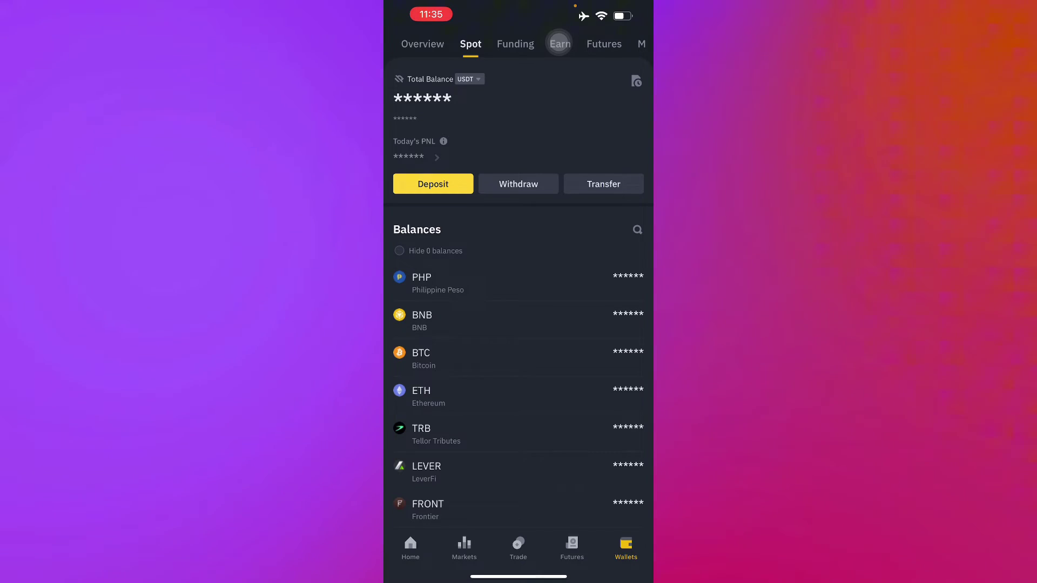
- Toggle between the Funding and Spot wallet balances, then go to Home
{"action": "left_click", "coordinate": [515, 44]}
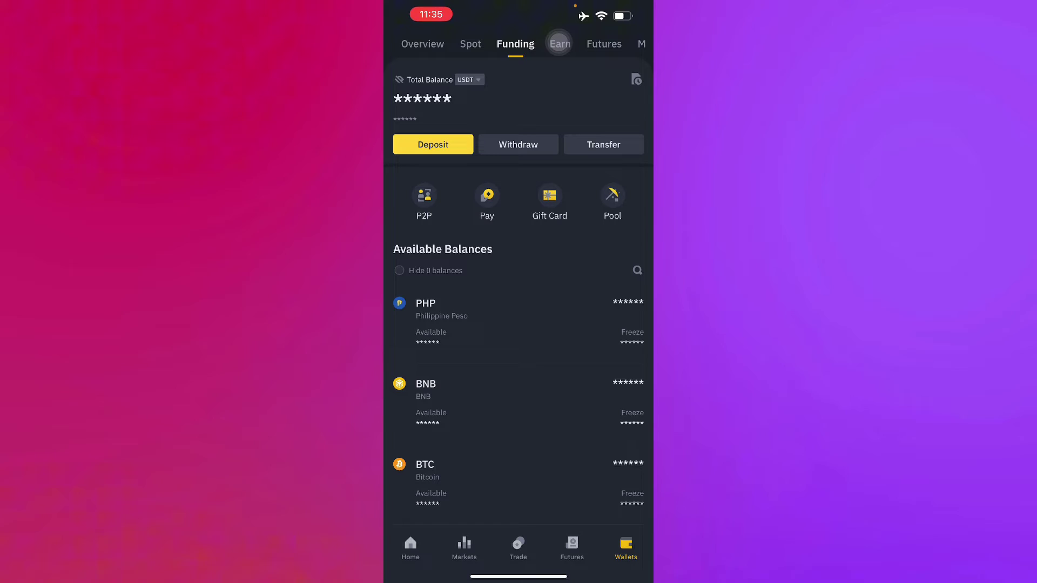
{"action": "left_click_drag", "start_coordinate": [438, 324], "coordinate": [567, 324]}
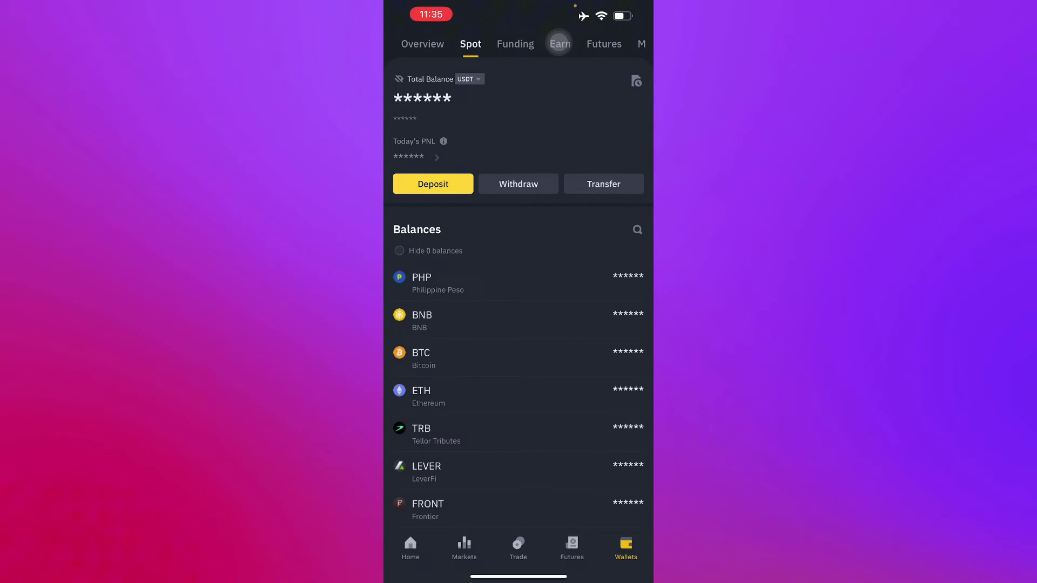
{"action": "left_click", "coordinate": [515, 44]}
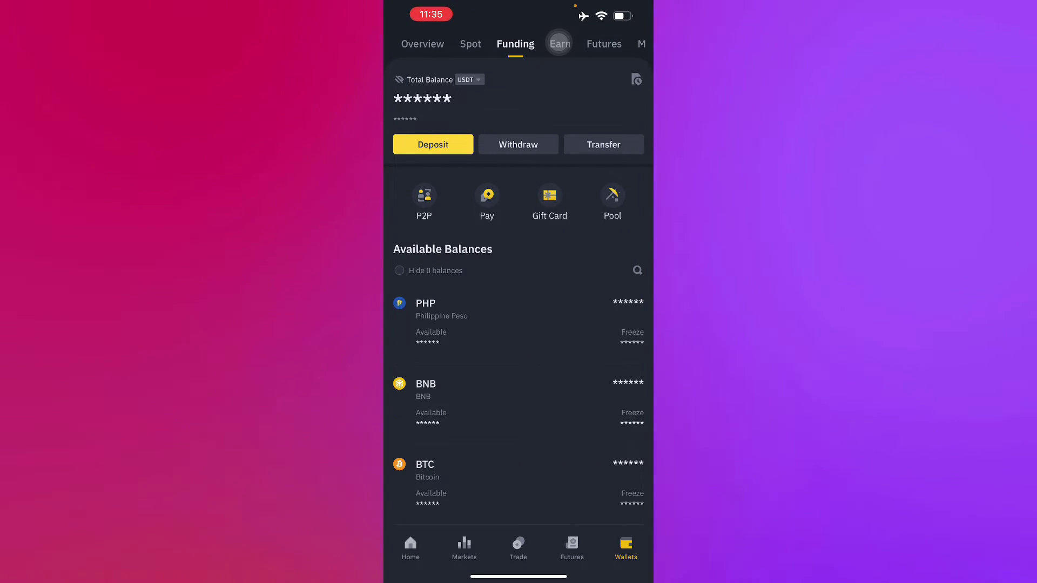
{"action": "left_click", "coordinate": [469, 45]}
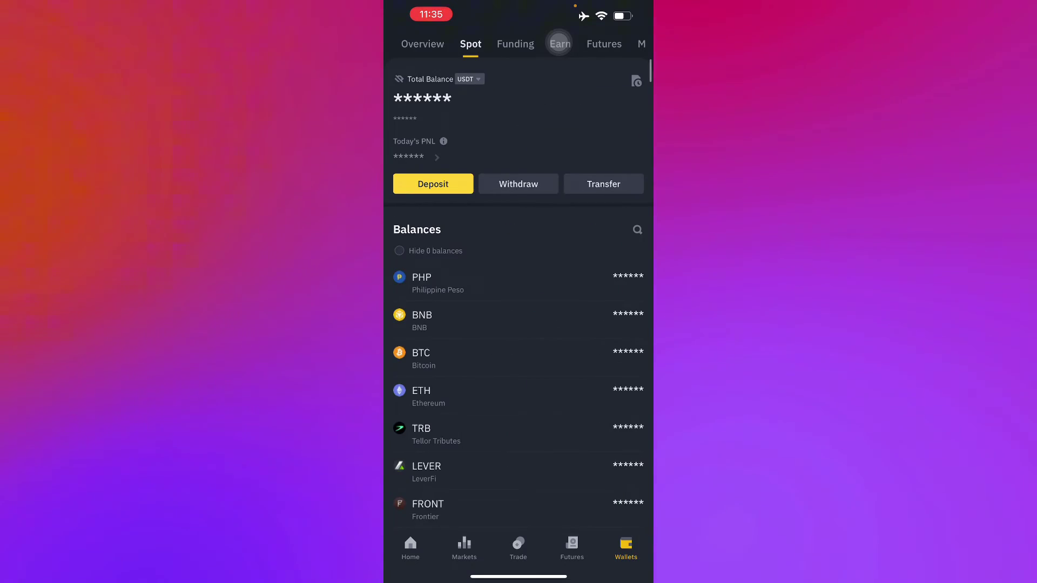
{"action": "left_click", "coordinate": [410, 547]}
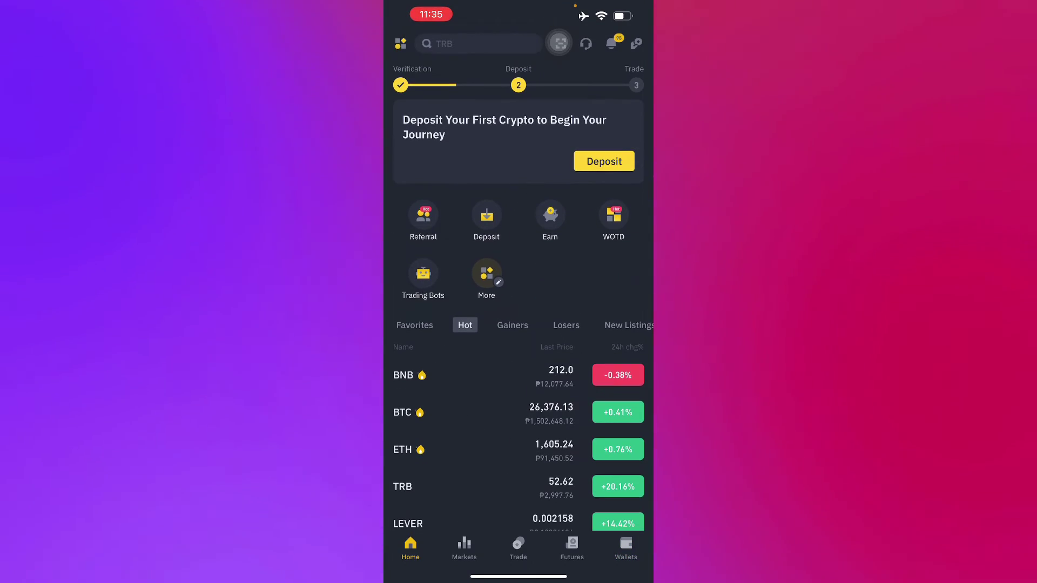
- Open Trading Bots from Home and pick Spot Grid from the Bots List
{"action": "left_click", "coordinate": [424, 280]}
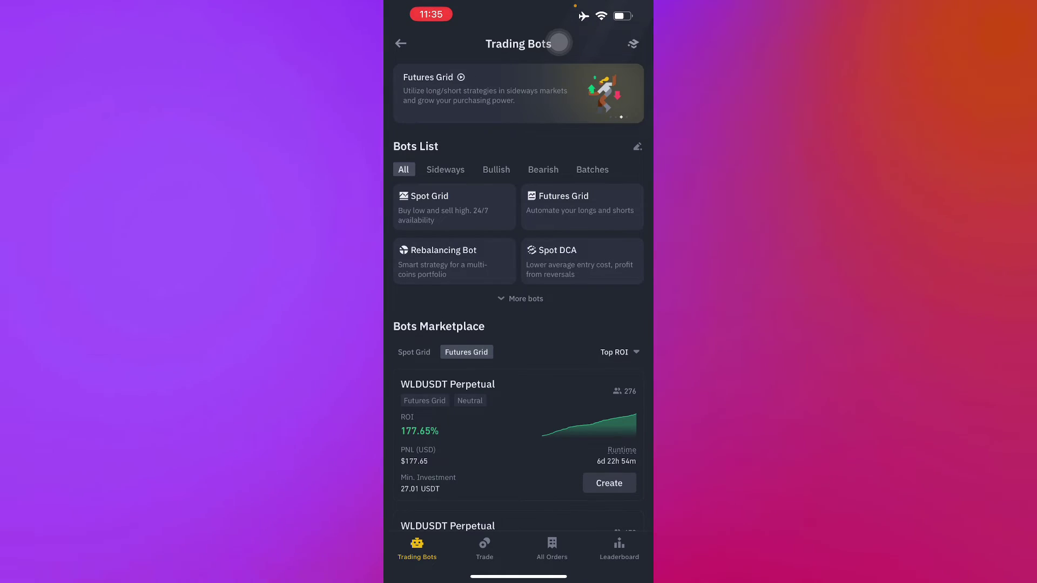
{"action": "left_click", "coordinate": [454, 207]}
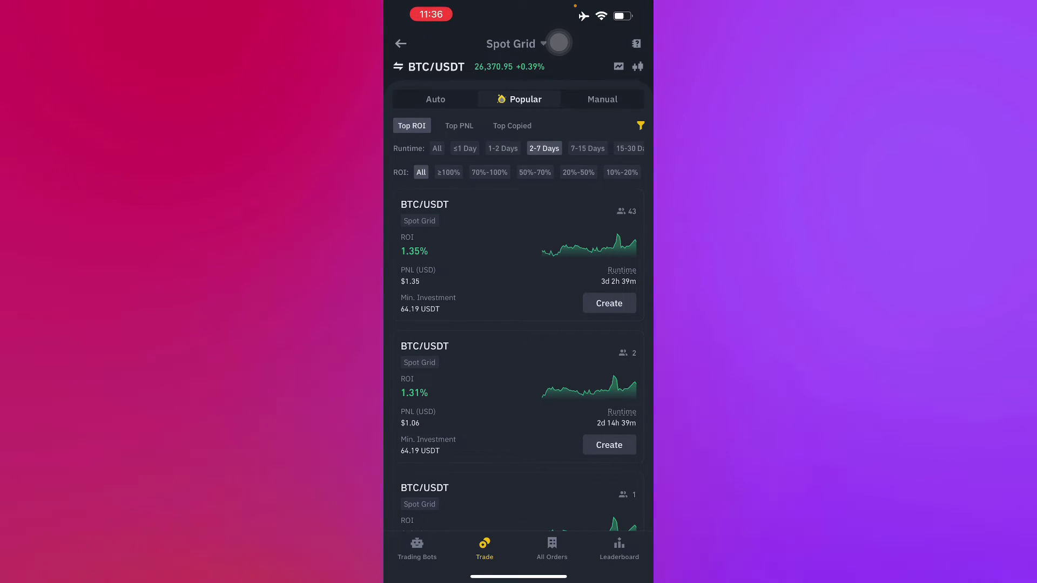
{"action": "scroll", "coordinate": [519, 324], "scroll_direction": "down", "scroll_amount": 2}
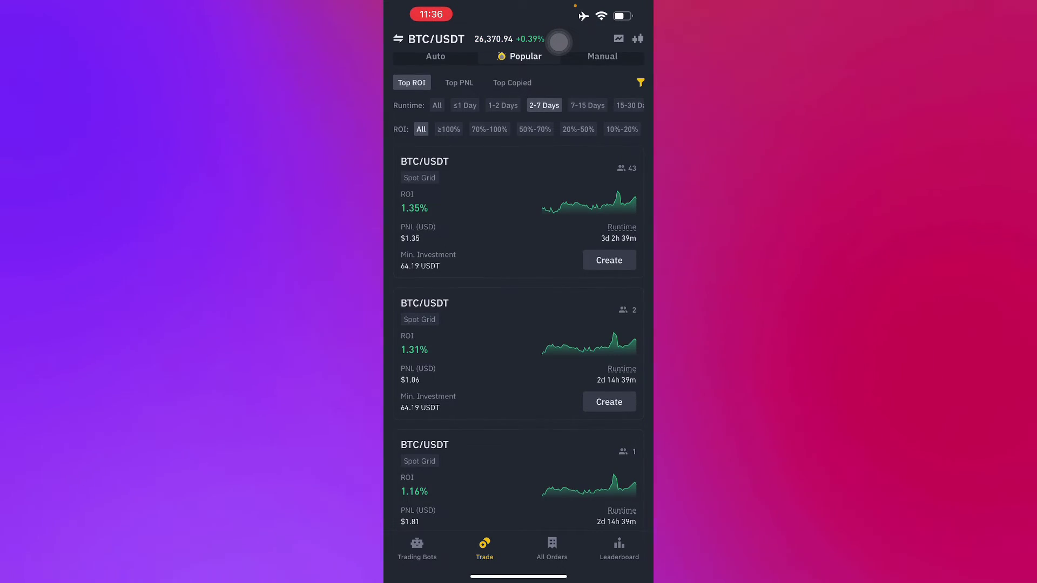
{"action": "scroll", "coordinate": [559, 39], "scroll_direction": "up", "scroll_amount": 2}
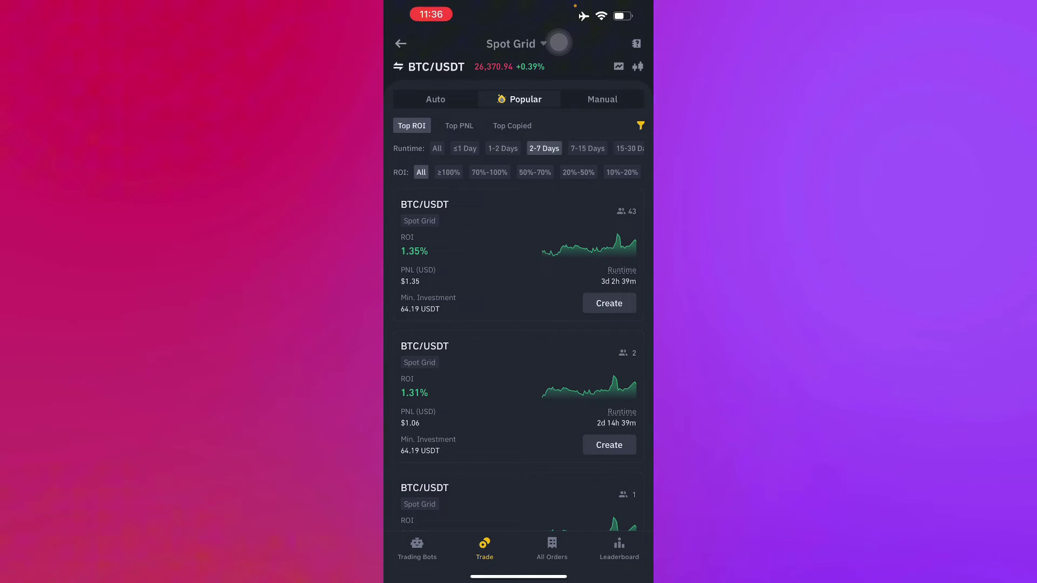
- Show the most copied BTC/USDT grid bots
{"action": "left_click", "coordinate": [512, 126]}
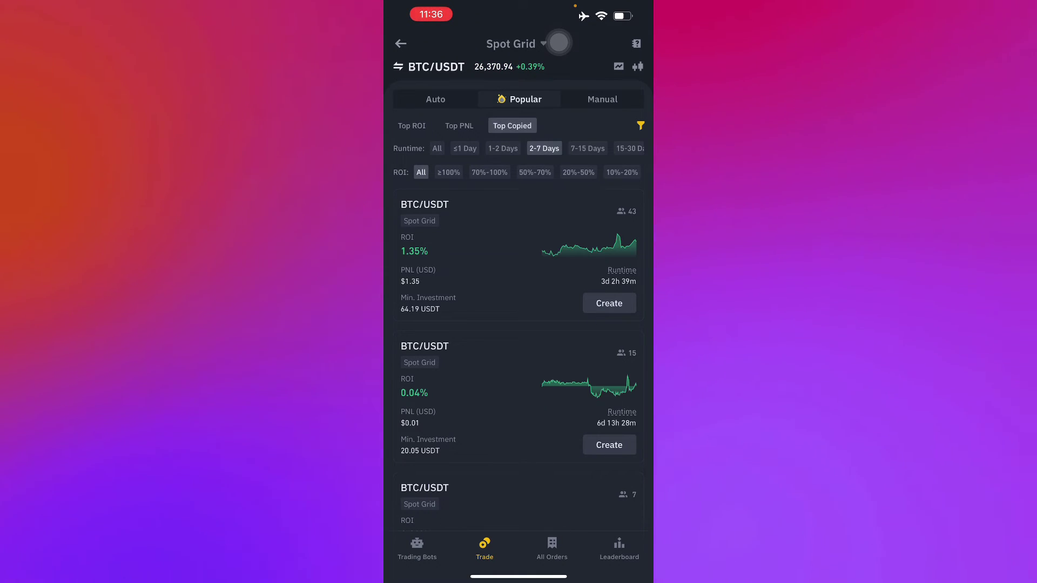
{"action": "scroll", "coordinate": [559, 43], "scroll_direction": "down", "scroll_amount": 3}
{"action": "scroll", "coordinate": [559, 41], "scroll_direction": "down", "scroll_amount": 3}
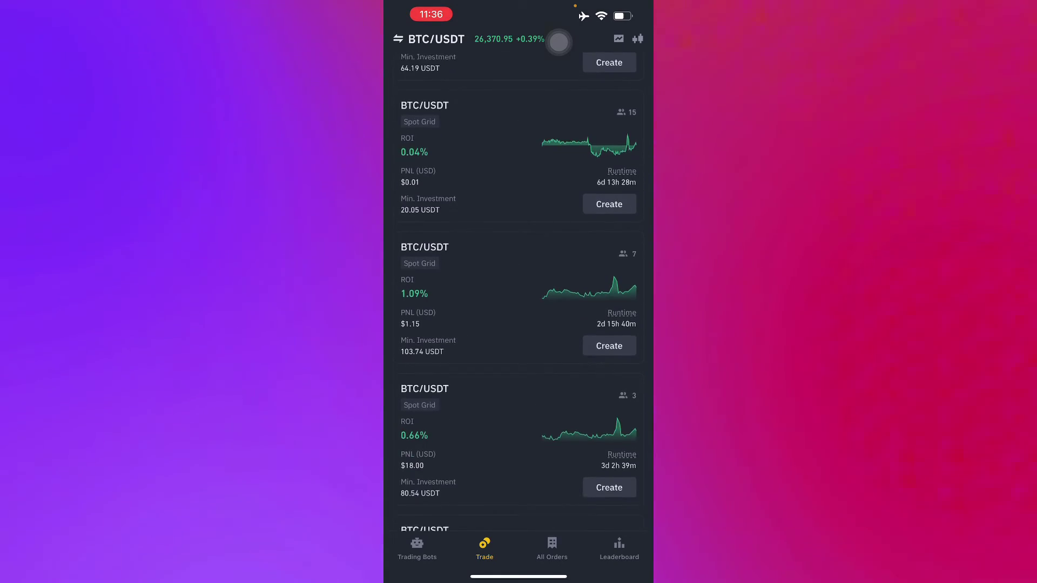
{"action": "scroll", "coordinate": [559, 40], "scroll_direction": "down", "scroll_amount": 3}
{"action": "scroll", "coordinate": [559, 40], "scroll_direction": "down", "scroll_amount": 3}
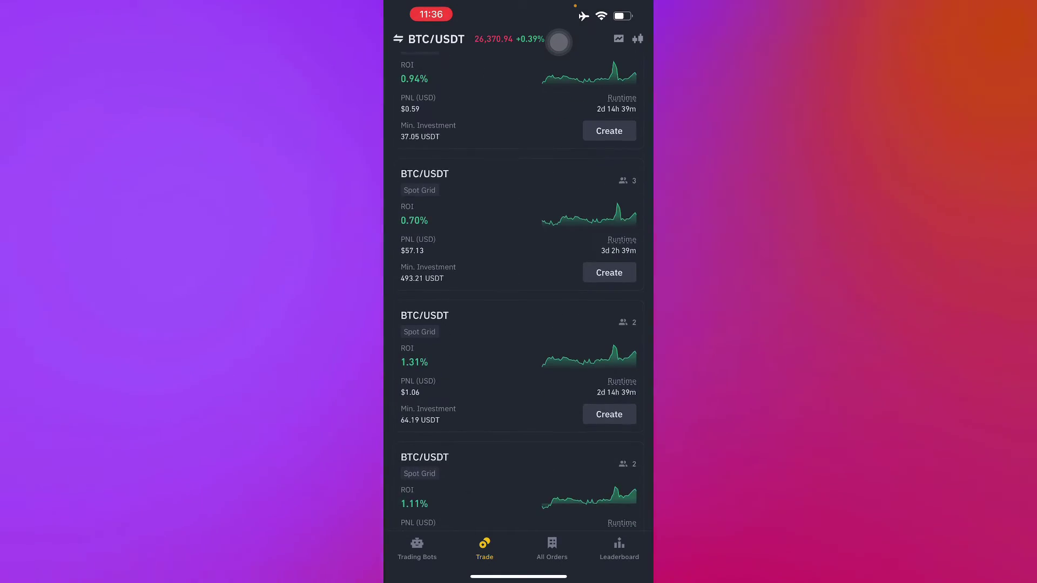
{"action": "scroll", "coordinate": [559, 41], "scroll_direction": "down", "scroll_amount": 1}
{"action": "scroll", "coordinate": [560, 40], "scroll_direction": "down", "scroll_amount": 2}
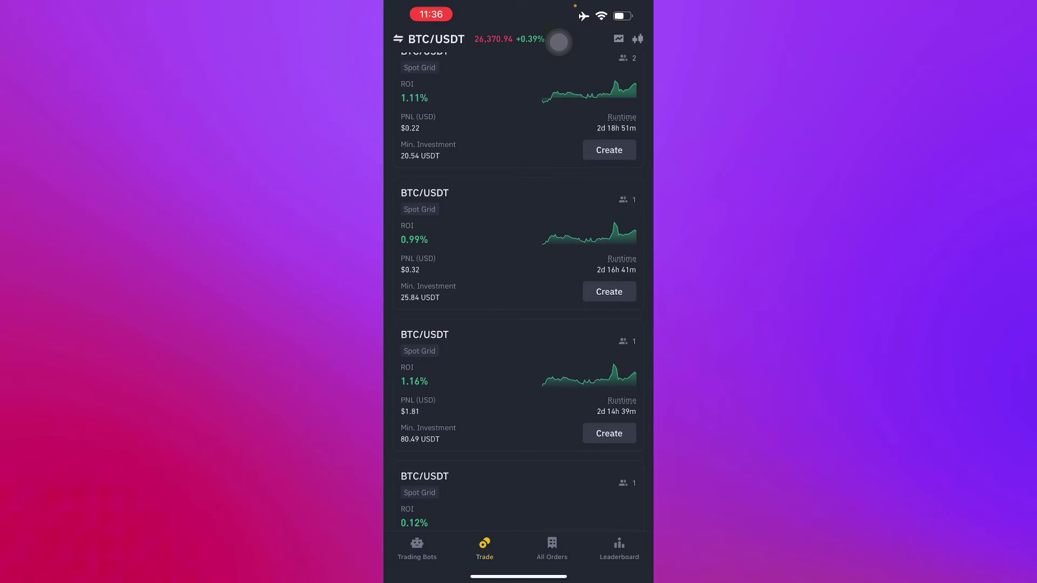
{"action": "scroll", "coordinate": [559, 40], "scroll_direction": "down", "scroll_amount": 1}
{"action": "scroll", "coordinate": [559, 41], "scroll_direction": "up", "scroll_amount": 4}
{"action": "scroll", "coordinate": [560, 41], "scroll_direction": "up", "scroll_amount": 5}
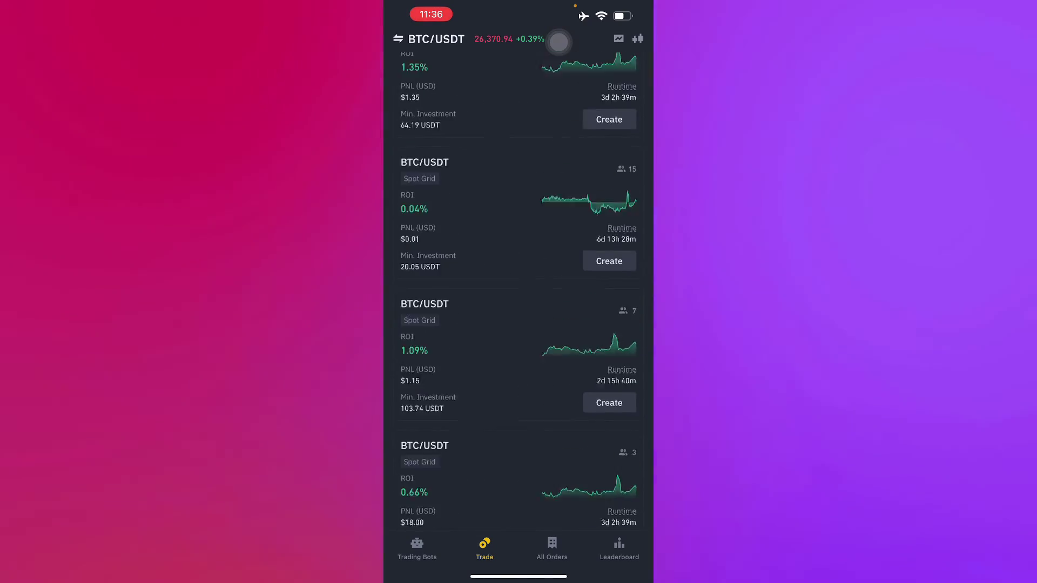
{"action": "scroll", "coordinate": [559, 41], "scroll_direction": "up", "scroll_amount": 5}
{"action": "scroll", "coordinate": [559, 43], "scroll_direction": "left", "scroll_amount": 3}
- Pick ETH/USDT from the favourite pairs and view its popular grid strategies
{"action": "left_click", "coordinate": [437, 67]}
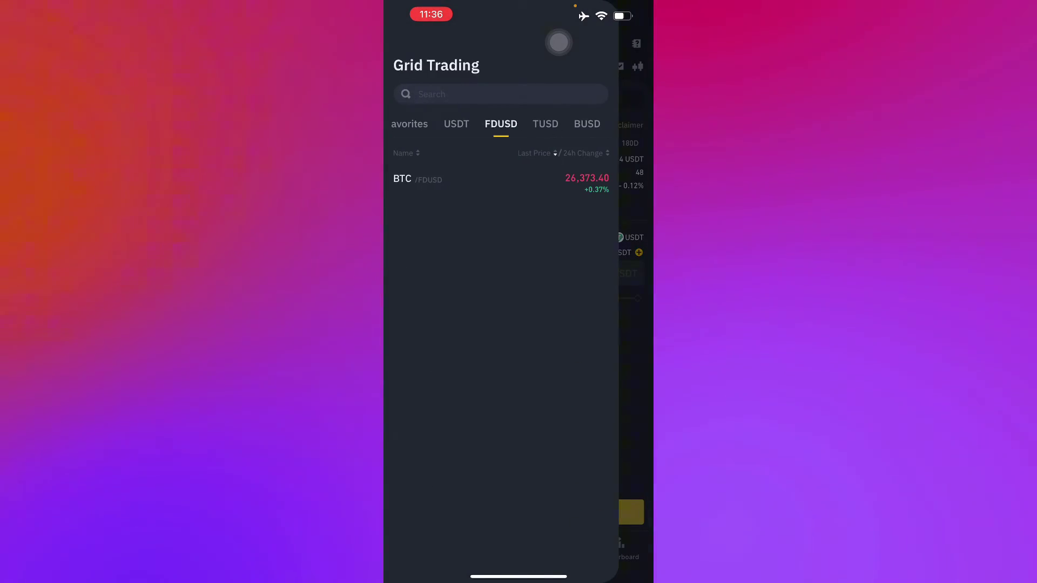
{"action": "left_click", "coordinate": [409, 123]}
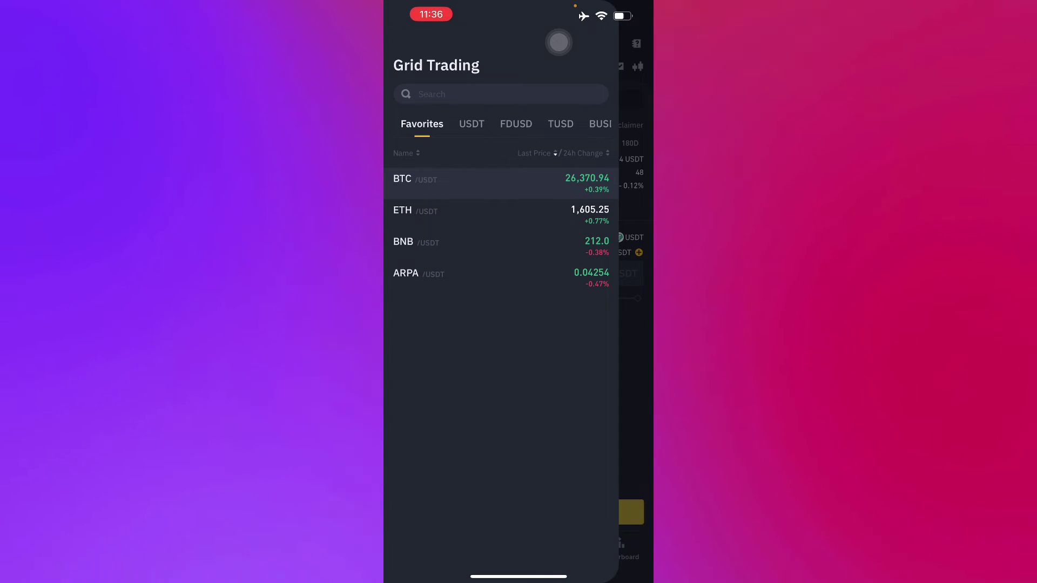
{"action": "left_click", "coordinate": [454, 211]}
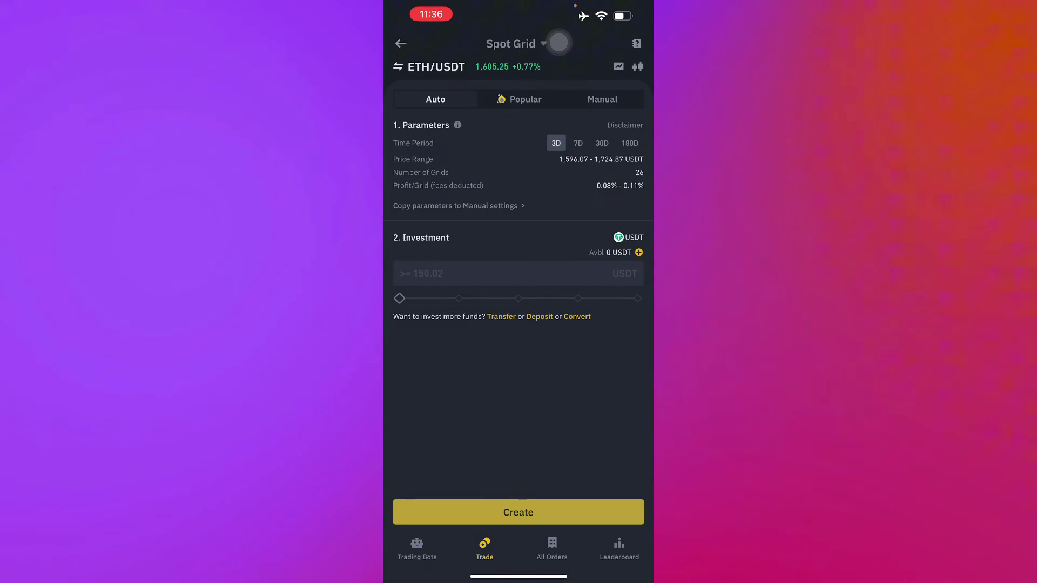
{"action": "left_click", "coordinate": [525, 99]}
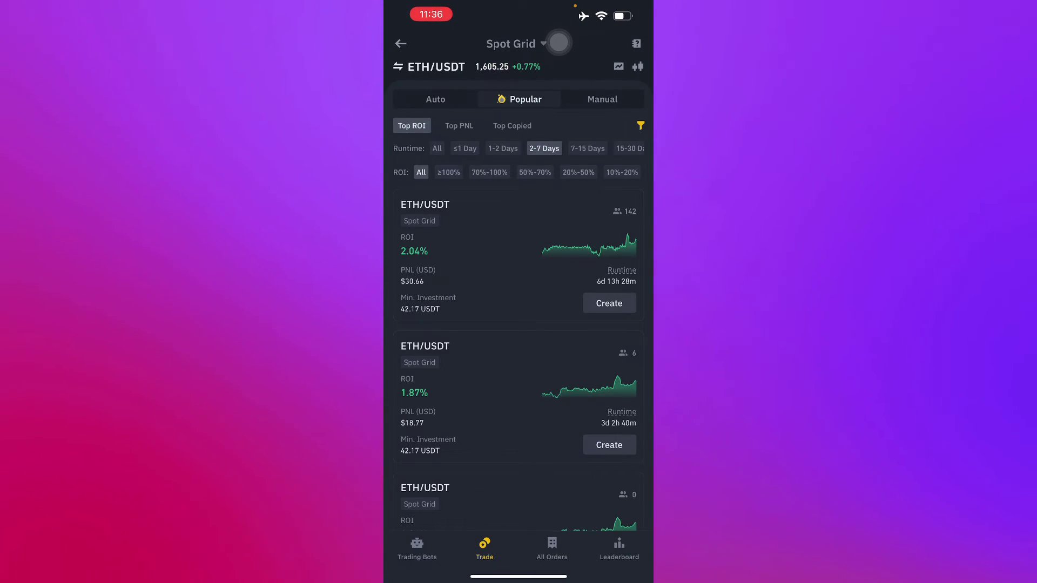
- Return to the ETH/USDT Spot Grid through Trading Bots and reopen the pair list
{"action": "left_click", "coordinate": [398, 67]}
{"action": "left_click", "coordinate": [454, 187]}
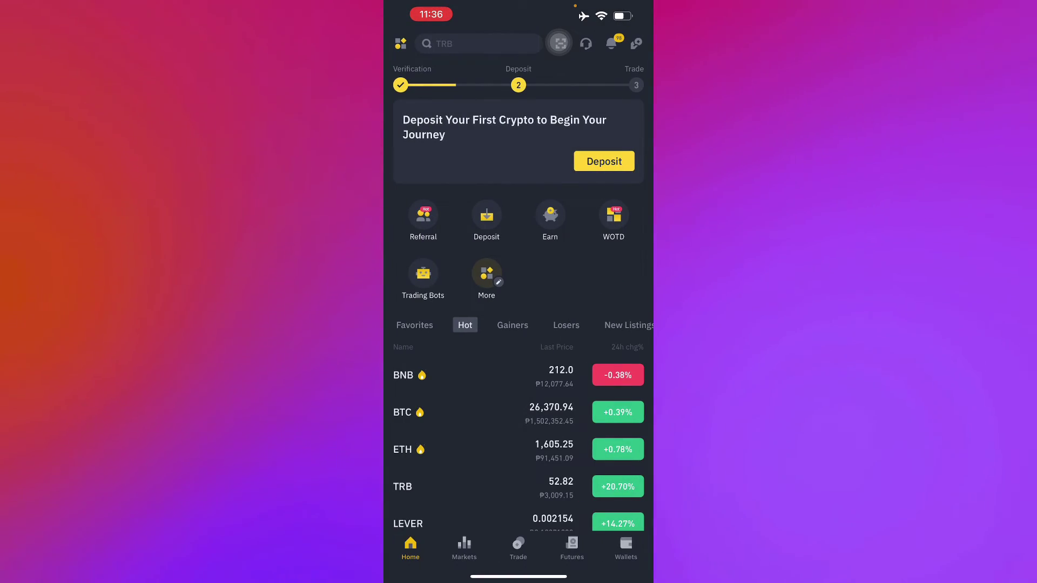
{"action": "left_click", "coordinate": [423, 279]}
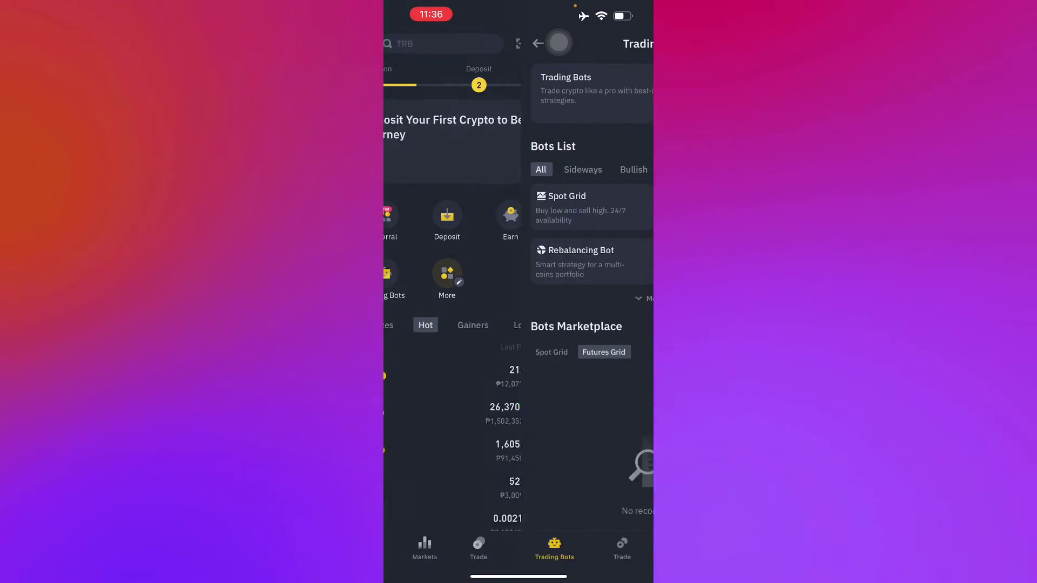
{"action": "left_click", "coordinate": [455, 207]}
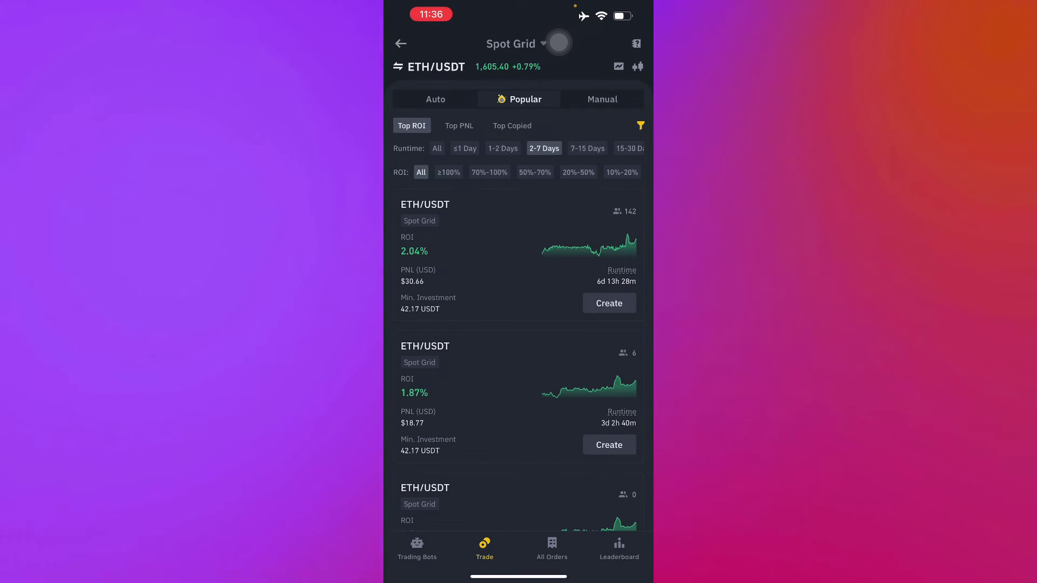
{"action": "left_click", "coordinate": [430, 67]}
- Browse the USDT, FIAT, Zones and ALTS pair tabs, then close the drawer
{"action": "left_click", "coordinate": [453, 123]}
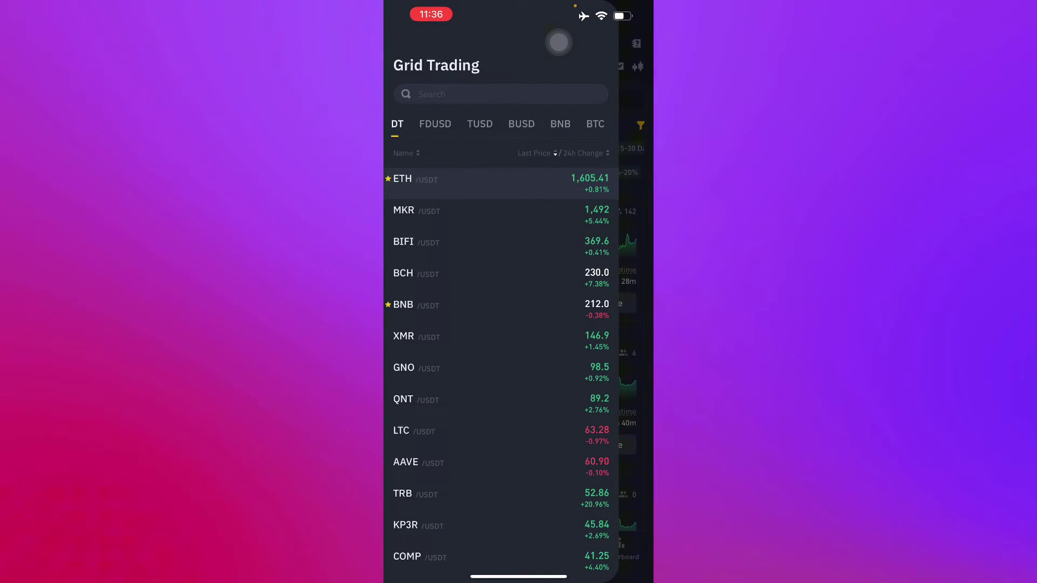
{"action": "left_click_drag", "start_coordinate": [567, 124], "coordinate": [422, 123]}
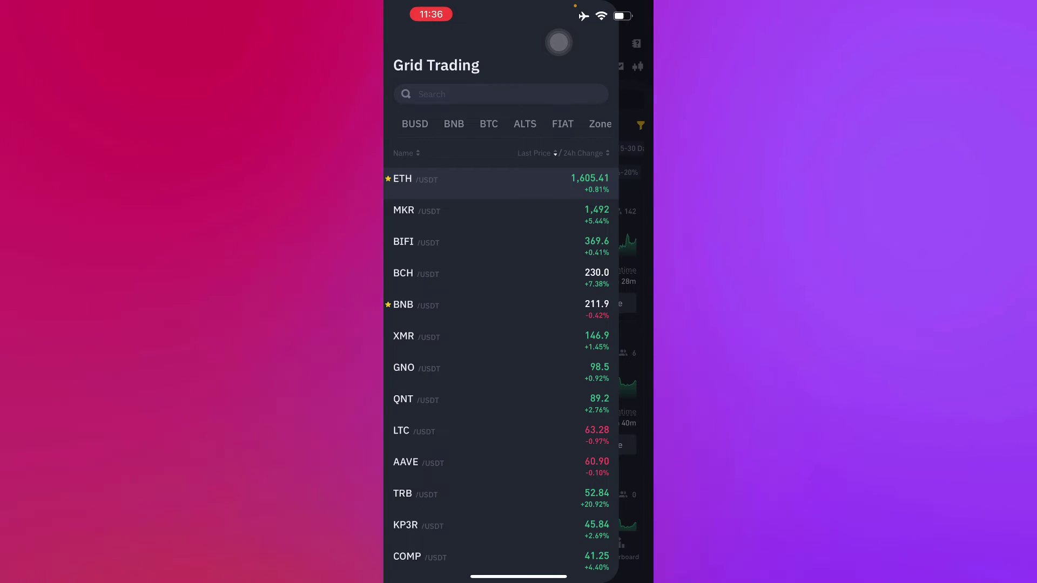
{"action": "left_click", "coordinate": [563, 123]}
{"action": "left_click", "coordinate": [586, 123]}
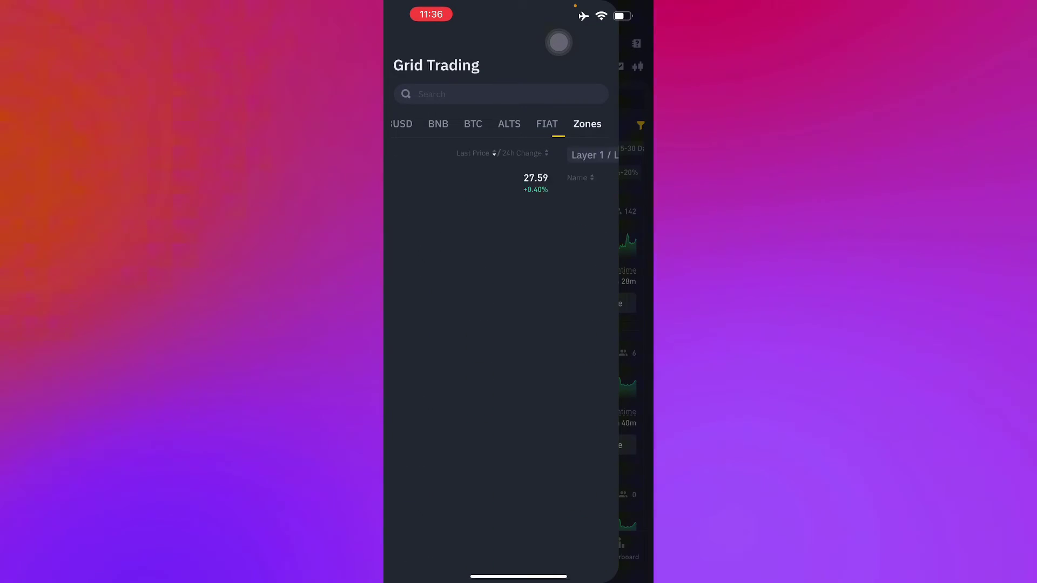
{"action": "left_click_drag", "start_coordinate": [421, 324], "coordinate": [567, 325]}
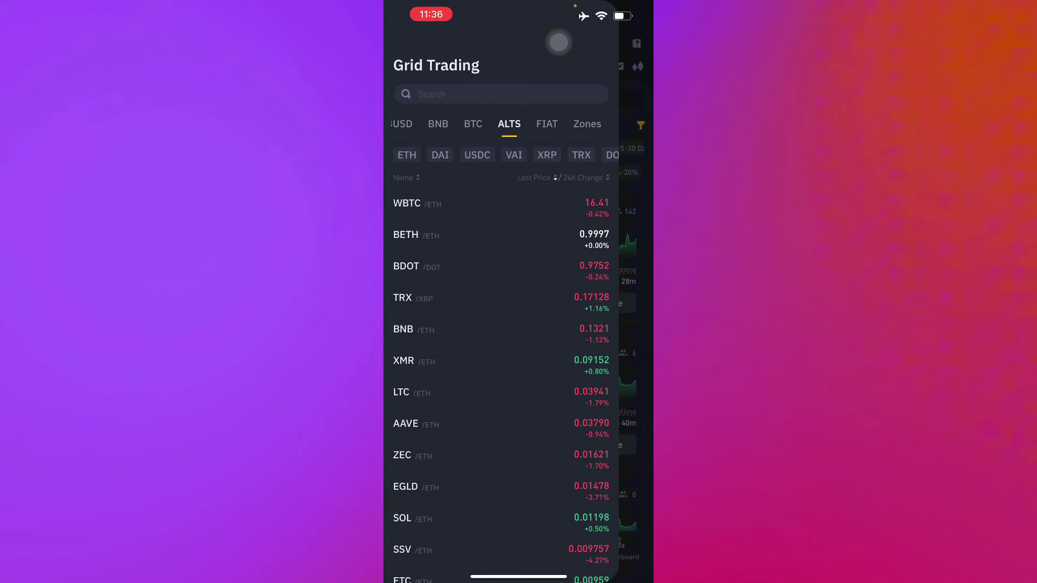
{"action": "scroll", "coordinate": [501, 365], "scroll_direction": "down", "scroll_amount": 1}
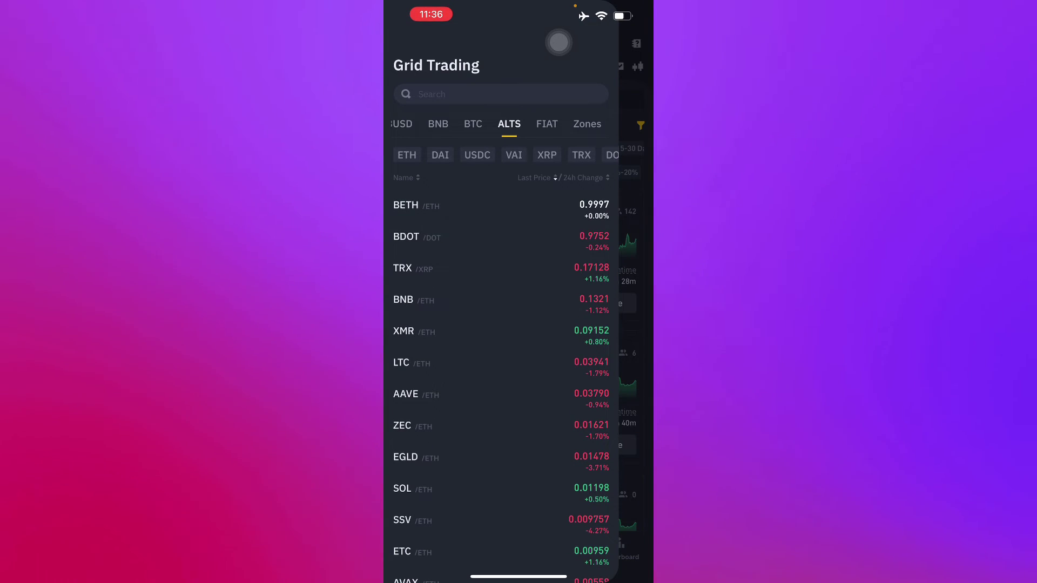
{"action": "scroll", "coordinate": [501, 324], "scroll_direction": "up", "scroll_amount": 2}
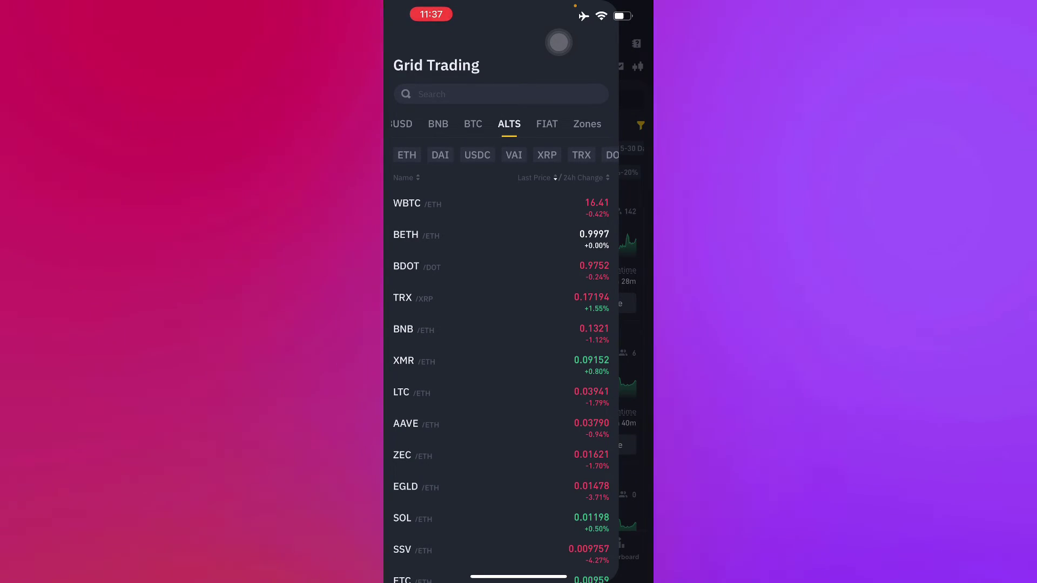
{"action": "left_click", "coordinate": [558, 42]}
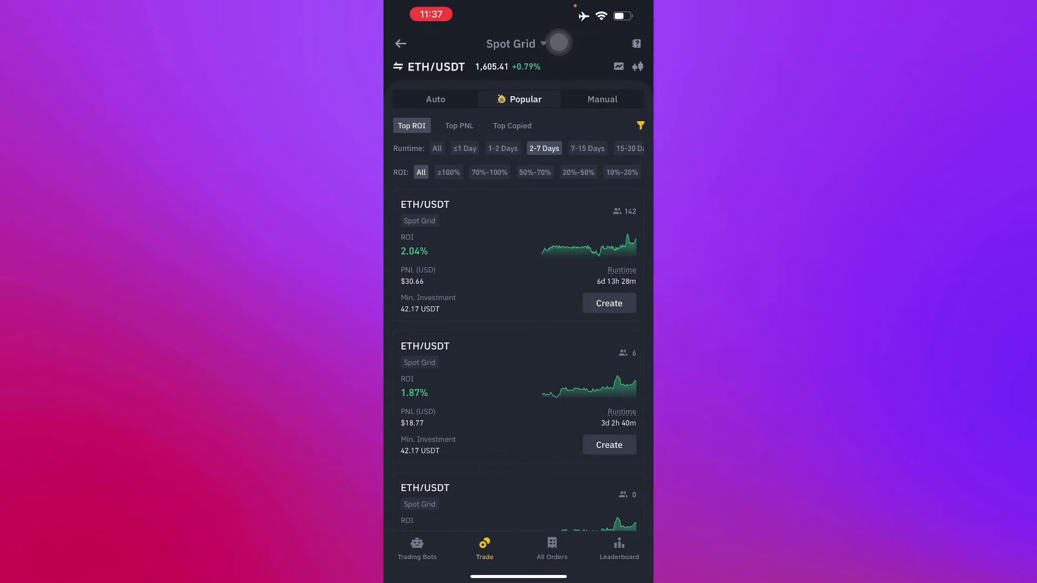
{"action": "scroll", "coordinate": [519, 324], "scroll_direction": "down", "scroll_amount": 3}
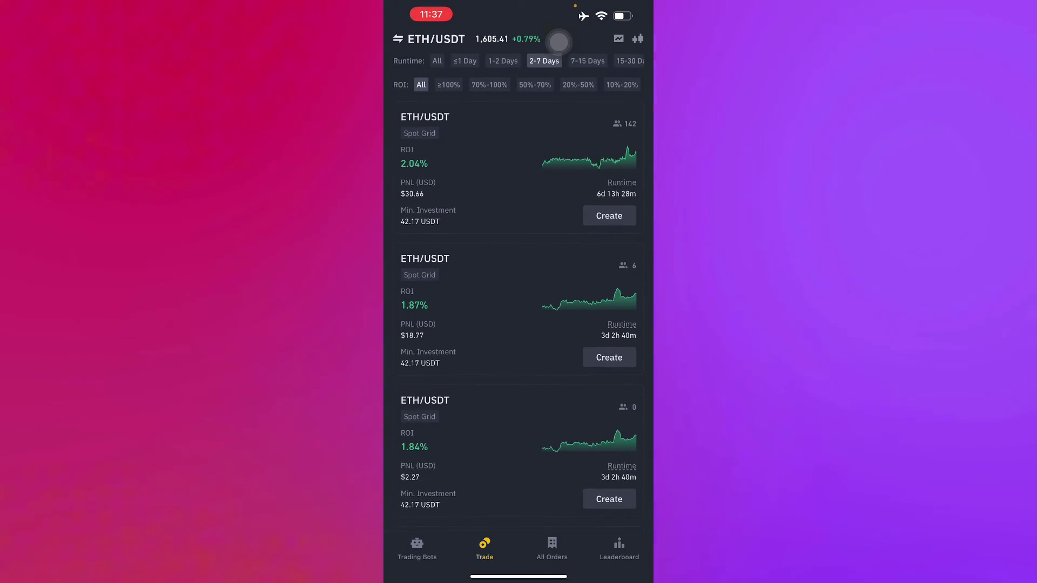
{"action": "scroll", "coordinate": [559, 40], "scroll_direction": "up", "scroll_amount": 2}
- Switch the grid pair to BCH/USDT from the USDT list, after briefly picking LINK/ETH
{"action": "left_click", "coordinate": [559, 65]}
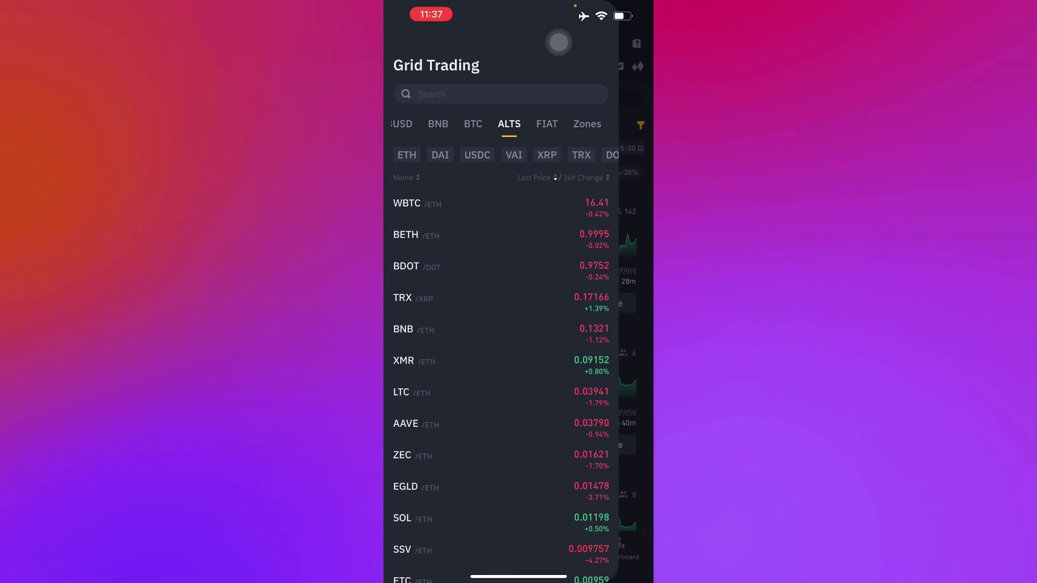
{"action": "scroll", "coordinate": [502, 365], "scroll_direction": "down", "scroll_amount": 4}
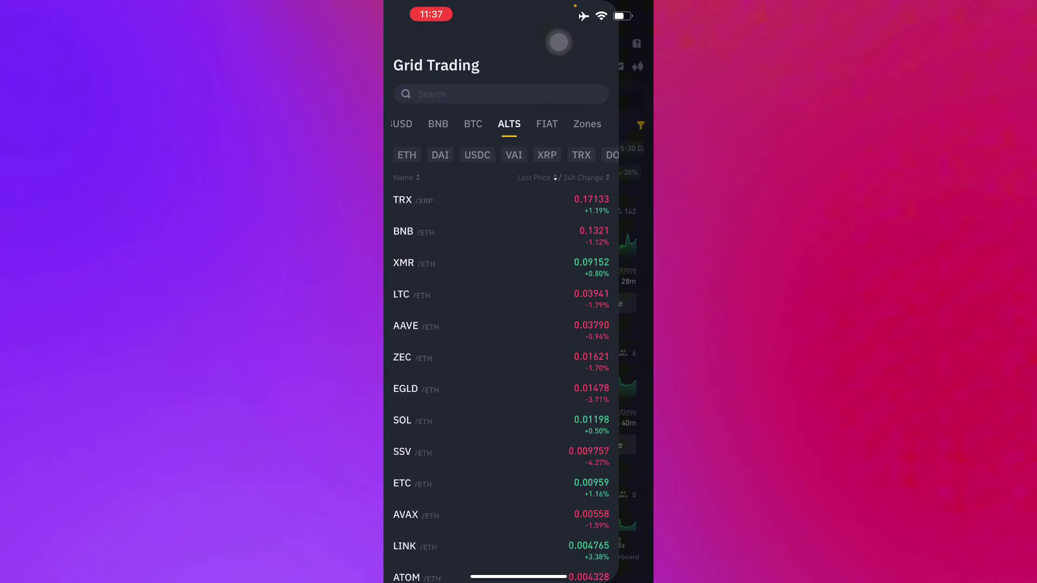
{"action": "scroll", "coordinate": [502, 365], "scroll_direction": "down", "scroll_amount": 4}
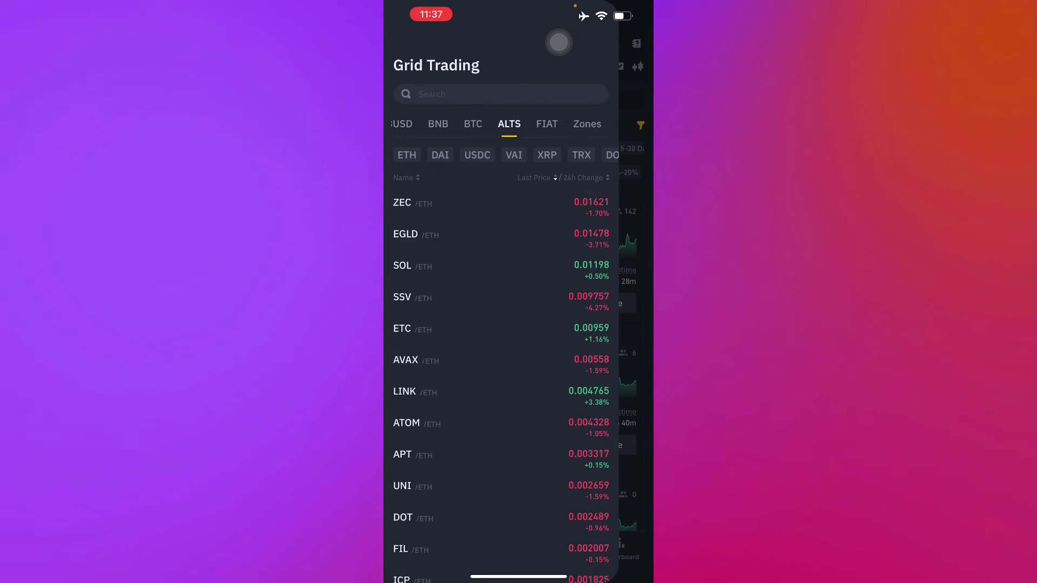
{"action": "left_click", "coordinate": [501, 378]}
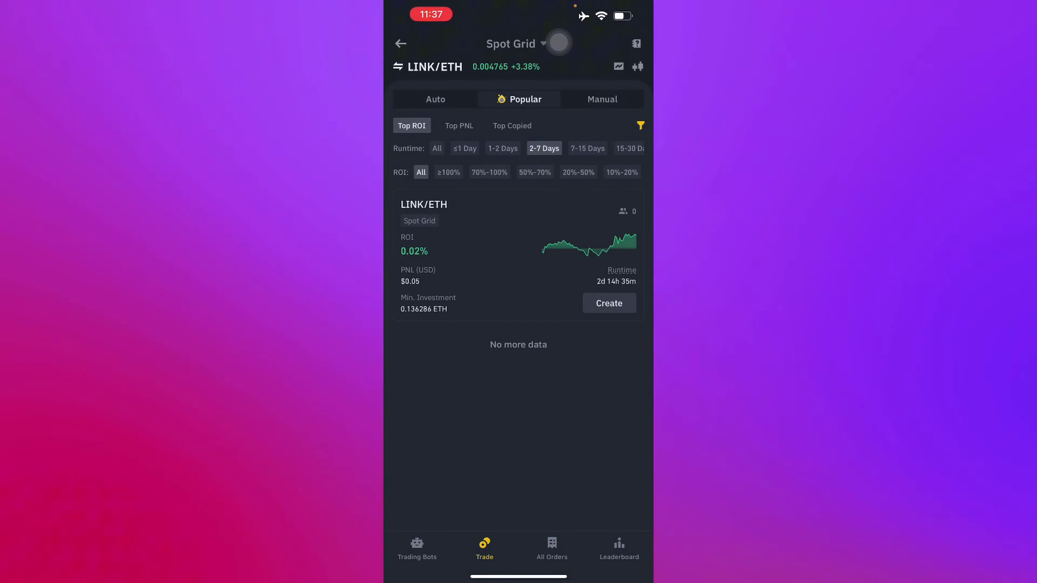
{"action": "left_click", "coordinate": [434, 67]}
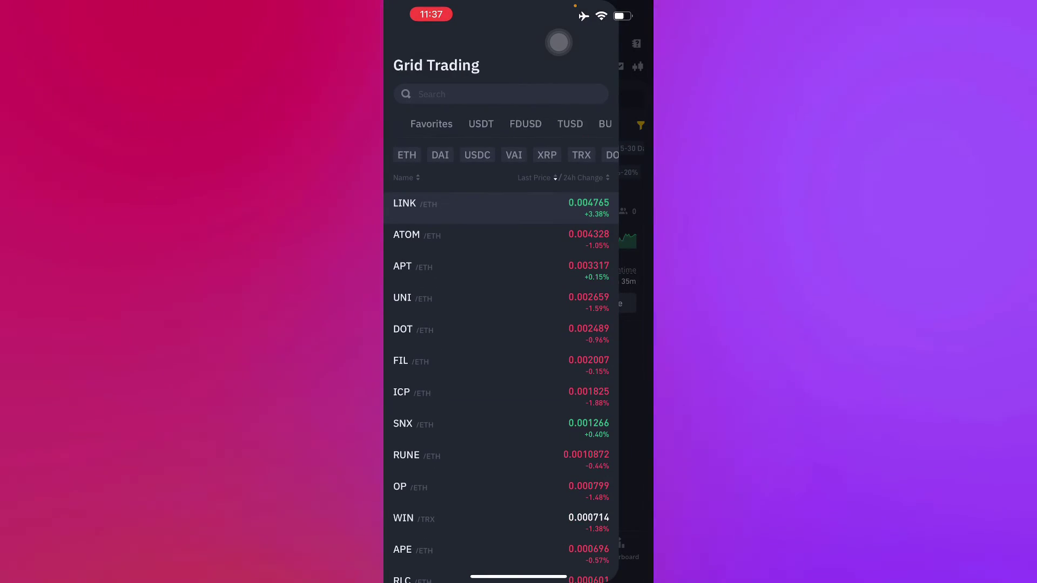
{"action": "left_click", "coordinate": [471, 123]}
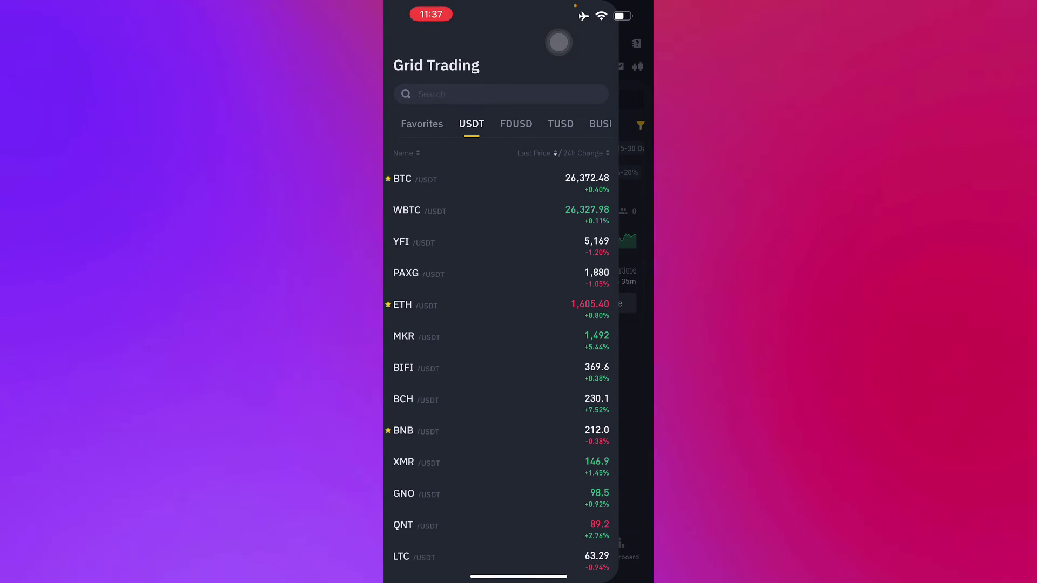
{"action": "scroll", "coordinate": [497, 365], "scroll_direction": "down", "scroll_amount": 2}
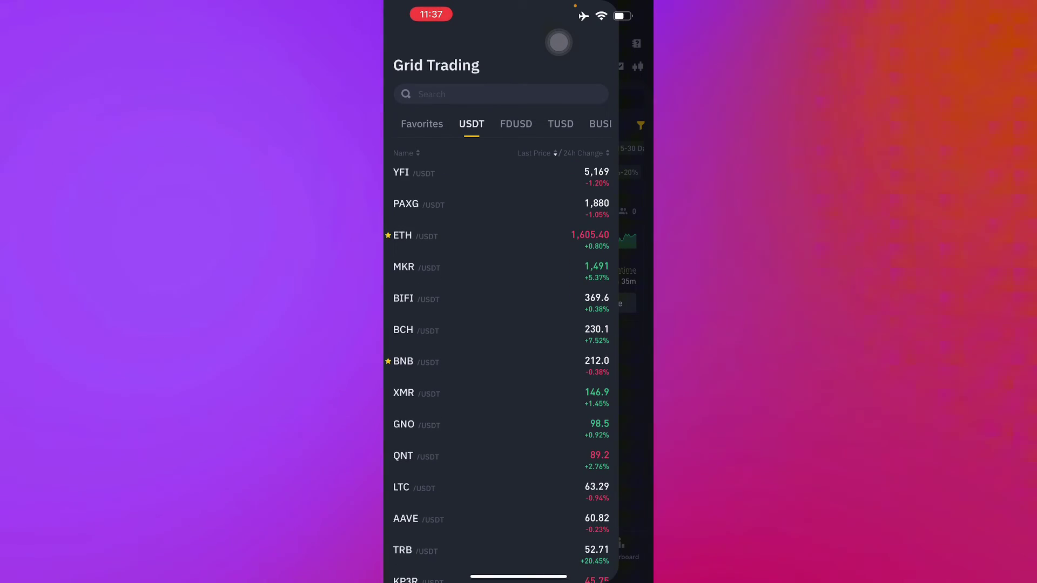
{"action": "left_click", "coordinate": [486, 320]}
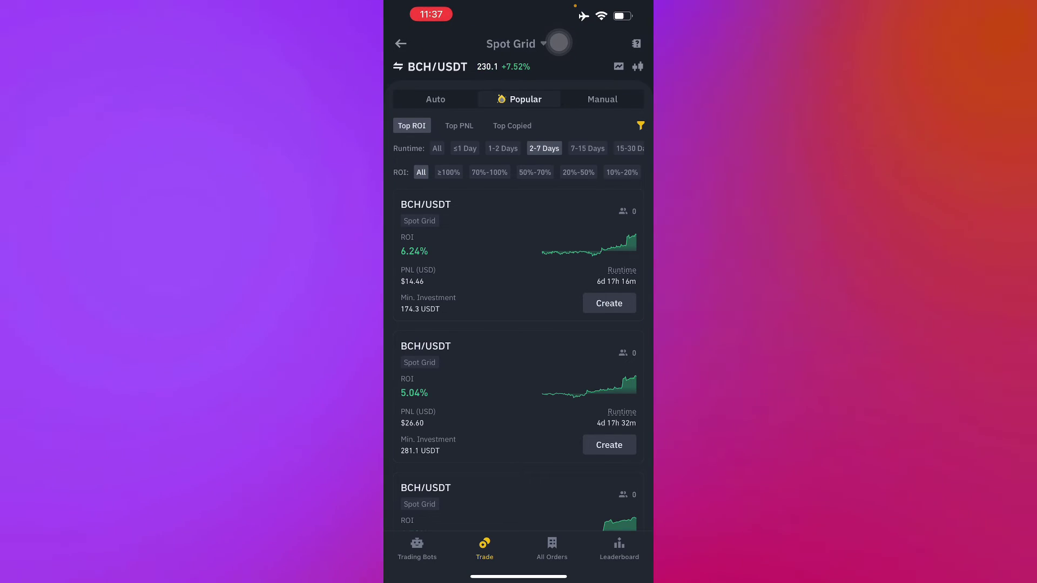
- Rank the BCH/USDT popular grid strategies by Top Copied
{"action": "left_click", "coordinate": [512, 125]}
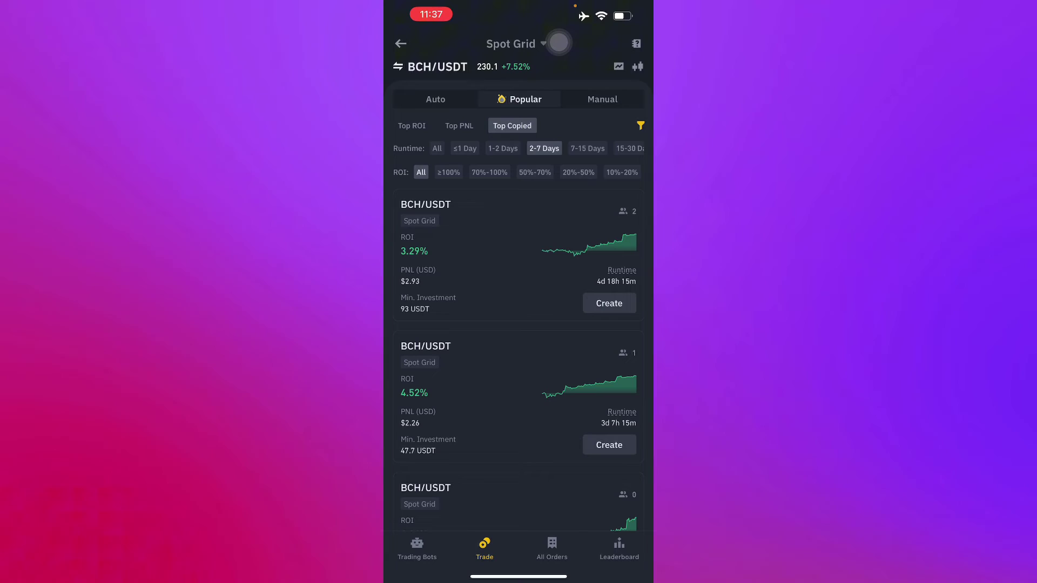
{"action": "scroll", "coordinate": [519, 324], "scroll_direction": "down", "scroll_amount": 1}
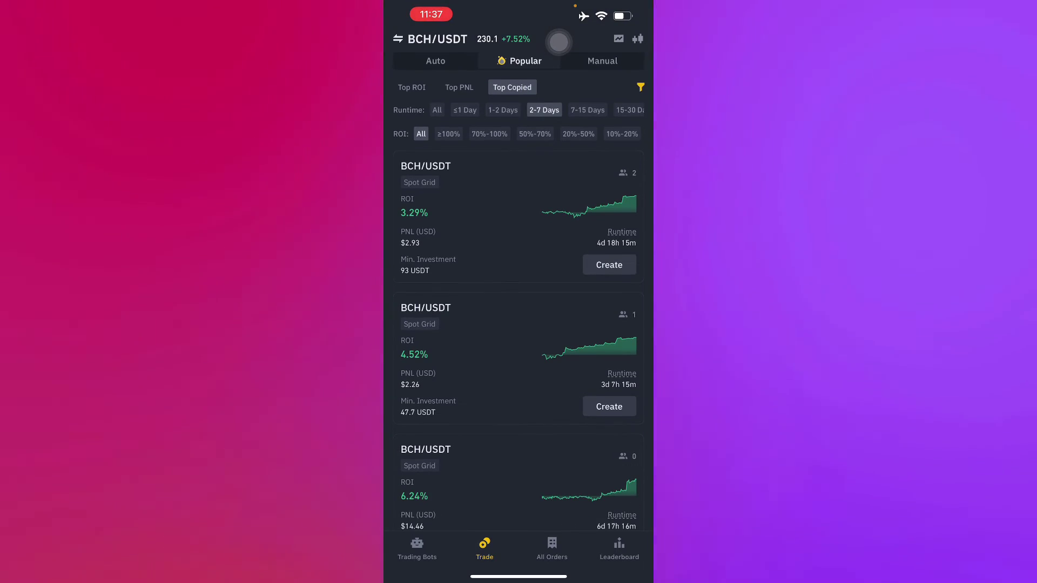
{"action": "scroll", "coordinate": [519, 324], "scroll_direction": "down", "scroll_amount": 8}
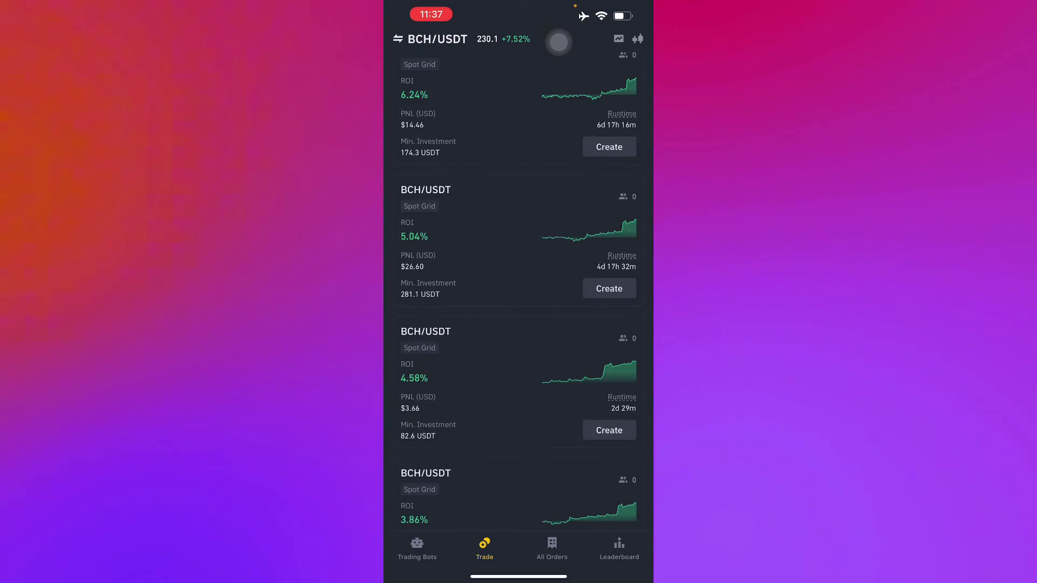
{"action": "scroll", "coordinate": [519, 324], "scroll_direction": "down", "scroll_amount": 5}
{"action": "scroll", "coordinate": [519, 324], "scroll_direction": "up", "scroll_amount": 5}
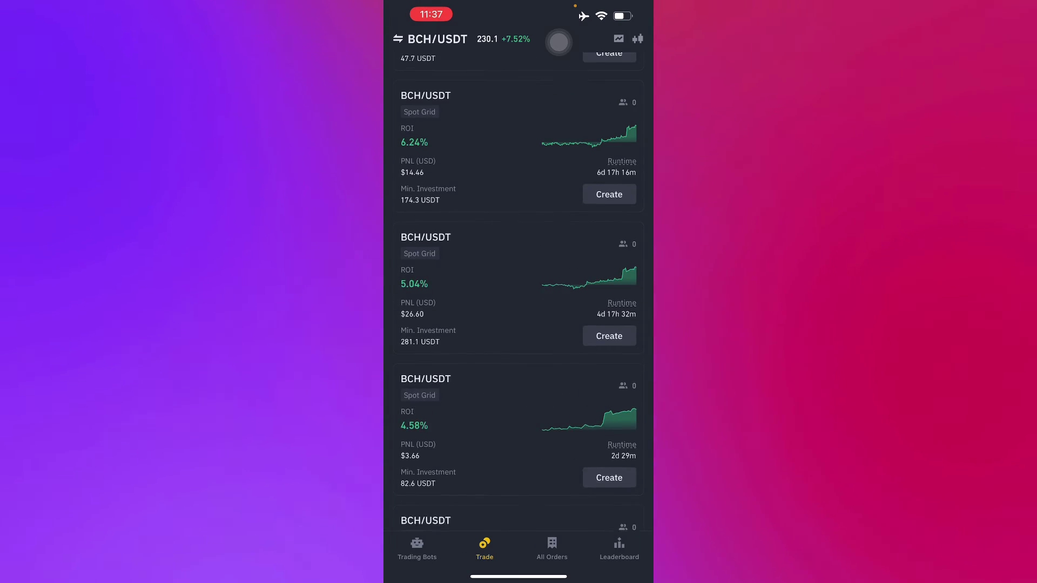
{"action": "scroll", "coordinate": [518, 324], "scroll_direction": "up", "scroll_amount": 3}
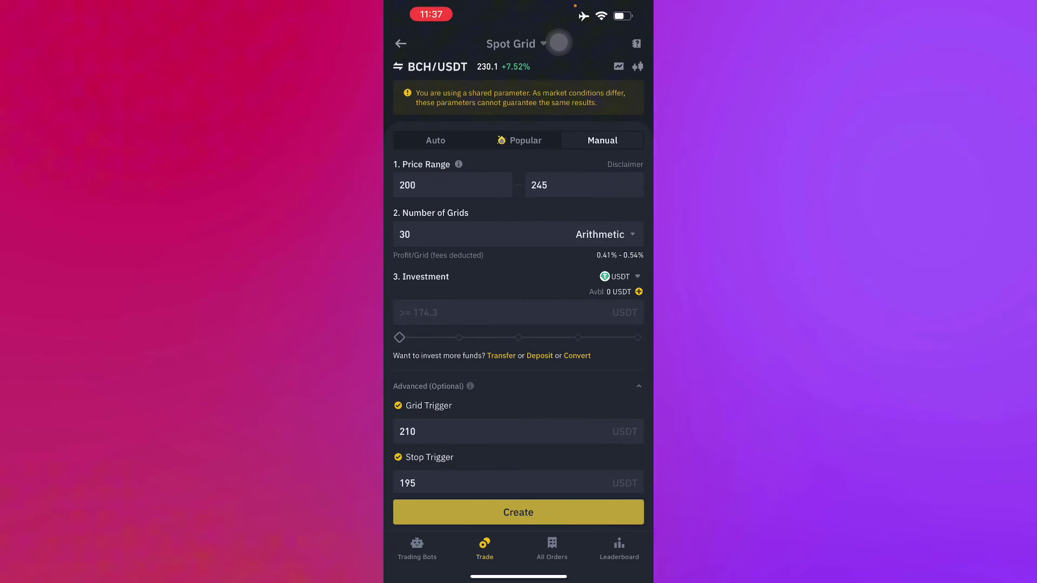
- Focus the upper price field, then view the Price Range and grids help sheet twice
{"action": "left_click", "coordinate": [452, 185]}
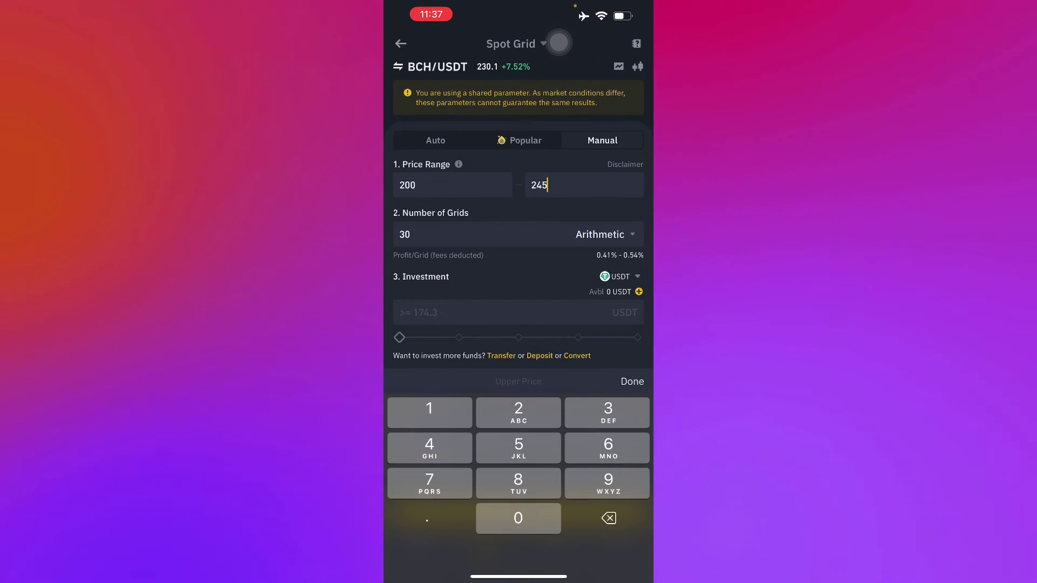
{"action": "left_click", "coordinate": [457, 163]}
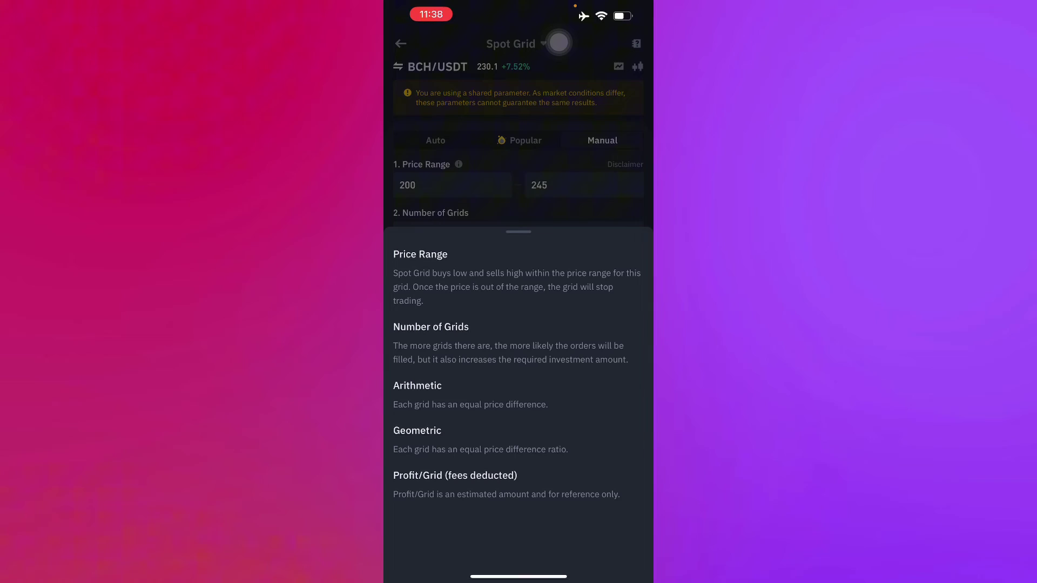
{"action": "left_click", "coordinate": [559, 43]}
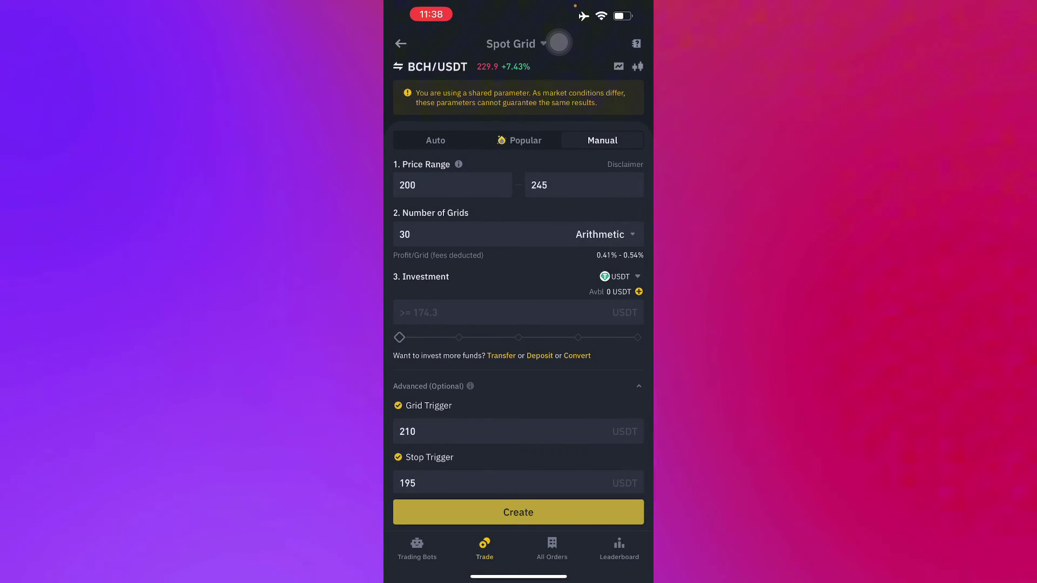
{"action": "left_click", "coordinate": [458, 164]}
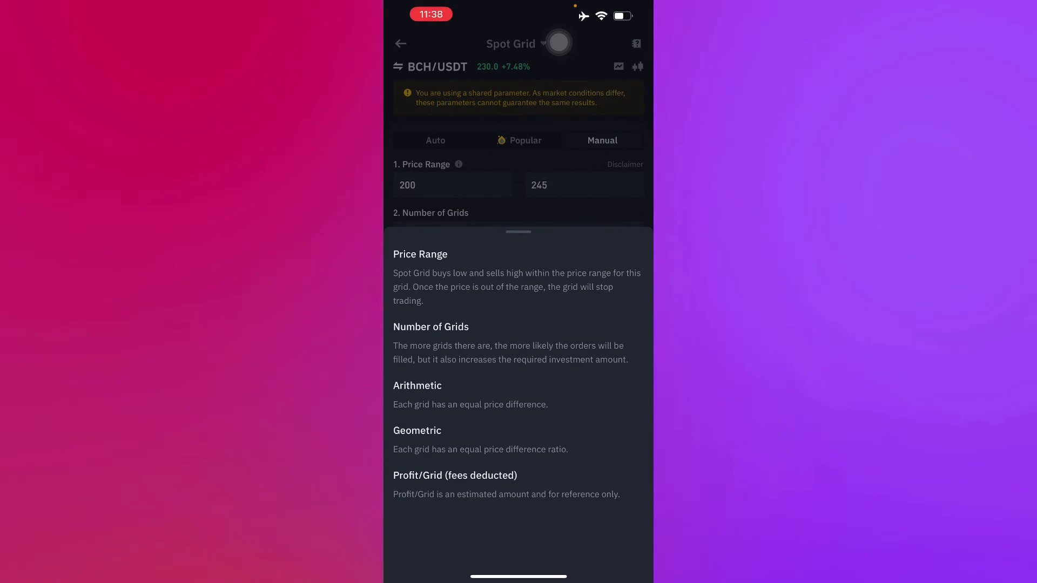
- Close the help sheet and try different grid counts, including 30, ending at 35
{"action": "left_click", "coordinate": [559, 43]}
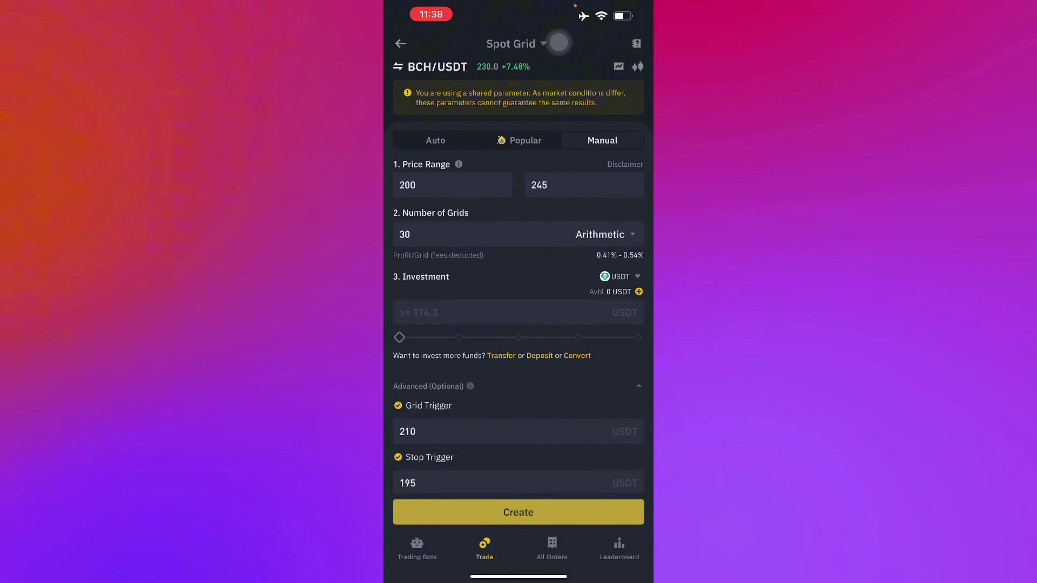
{"action": "left_click", "coordinate": [454, 235]}
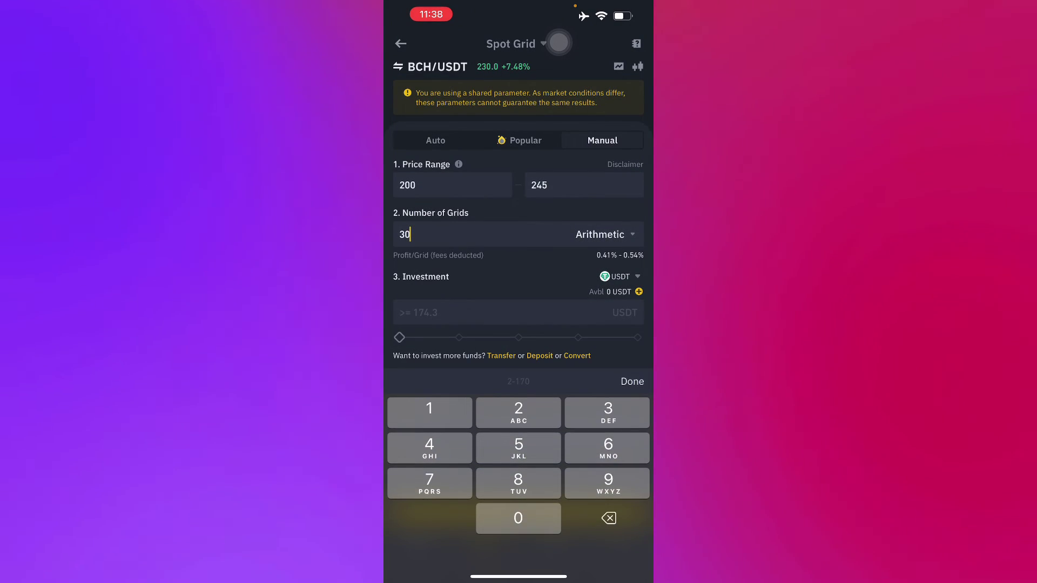
{"action": "left_click", "coordinate": [608, 517]}
{"action": "left_click", "coordinate": [429, 408]}
{"action": "type", "text": "31"}
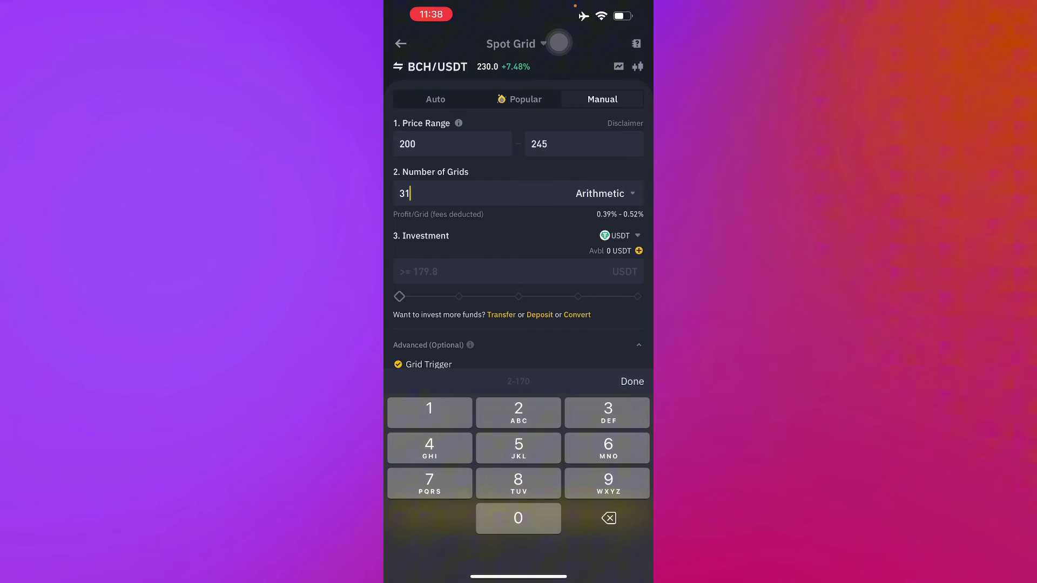
{"action": "left_click", "coordinate": [608, 518]}
{"action": "left_click", "coordinate": [608, 518]}
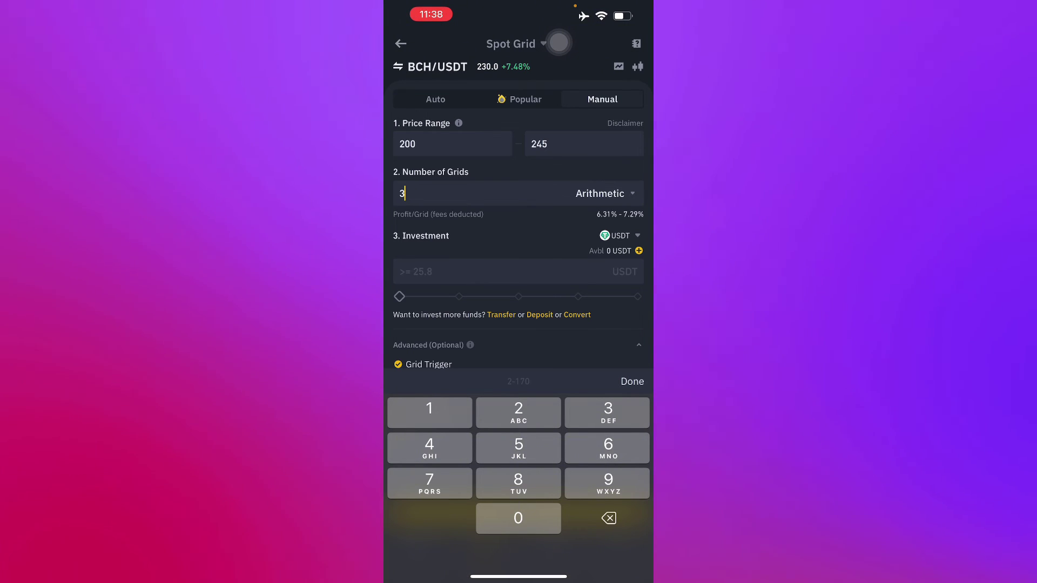
{"action": "left_click", "coordinate": [609, 409]}
{"action": "left_click", "coordinate": [517, 518]}
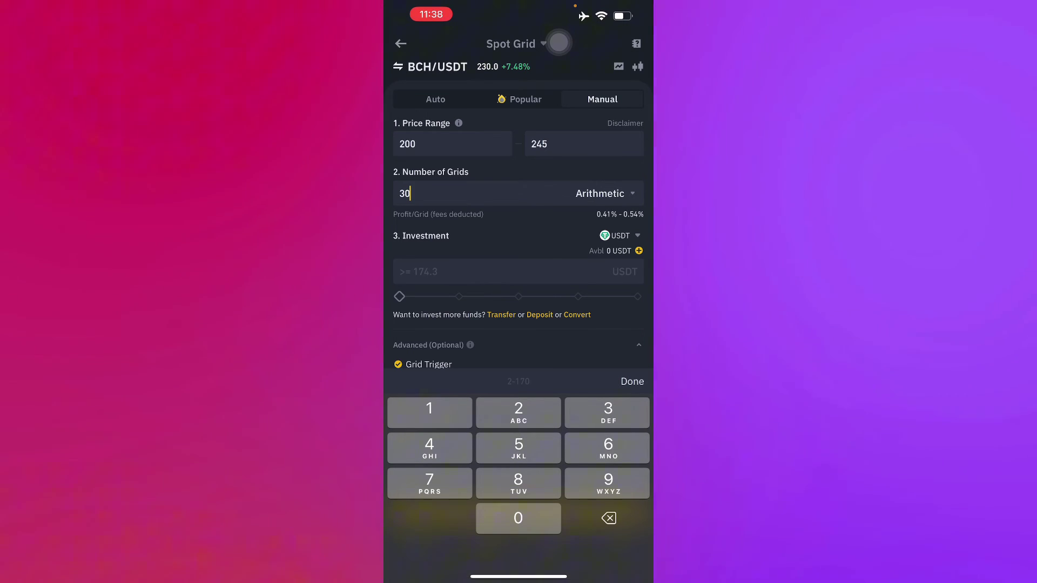
{"action": "left_click", "coordinate": [632, 380]}
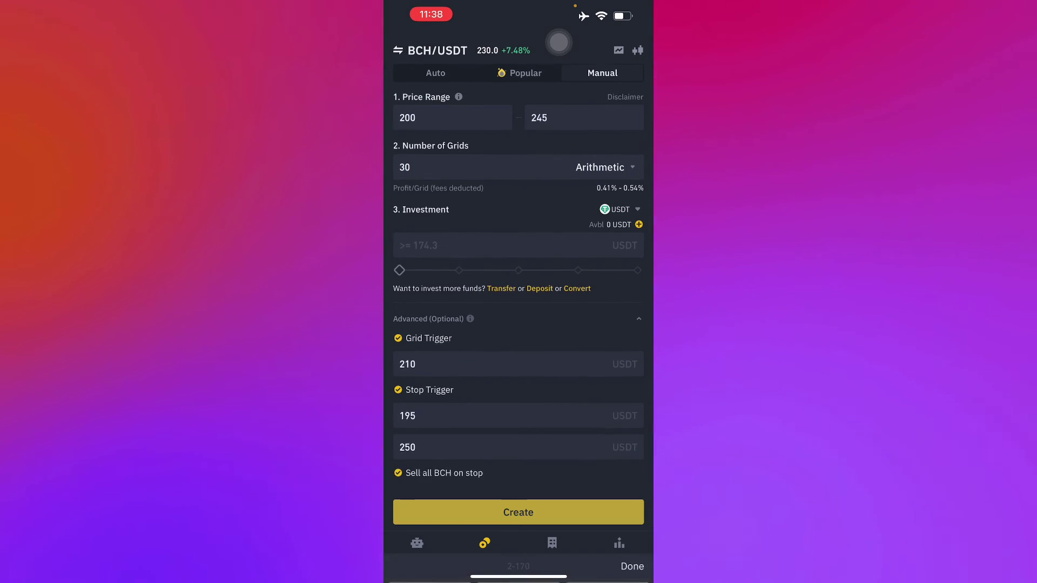
{"action": "left_click", "coordinate": [454, 194]}
{"action": "left_click", "coordinate": [608, 518]}
{"action": "left_click", "coordinate": [608, 517]}
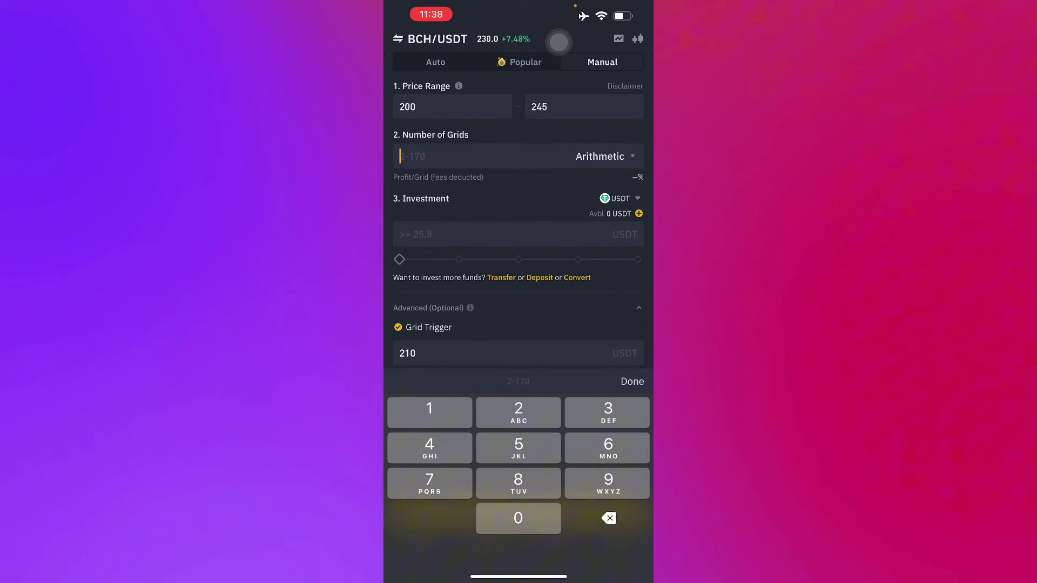
{"action": "left_click", "coordinate": [608, 411]}
{"action": "type", "text": "3"}
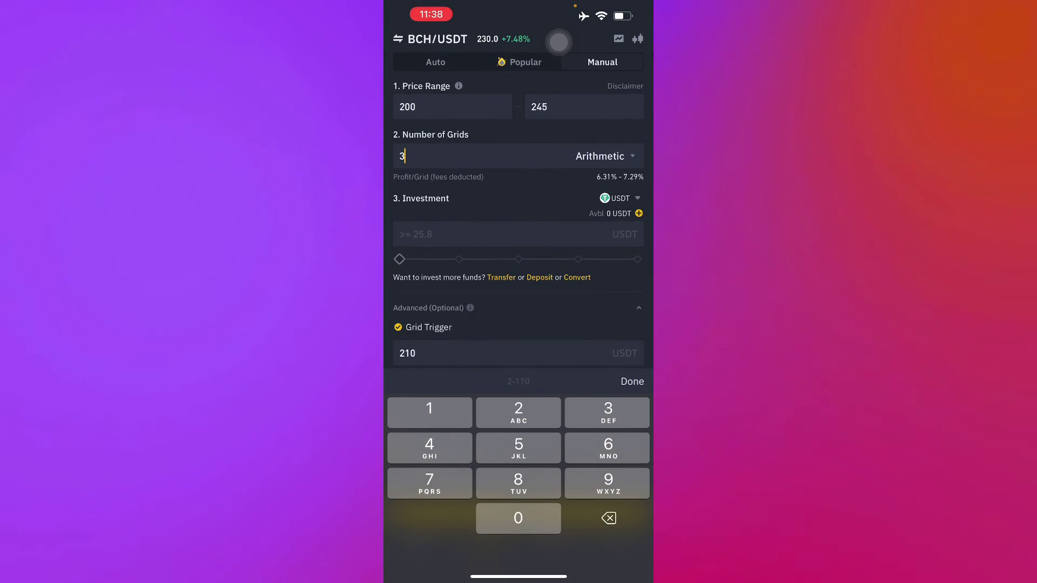
{"action": "left_click", "coordinate": [519, 448]}
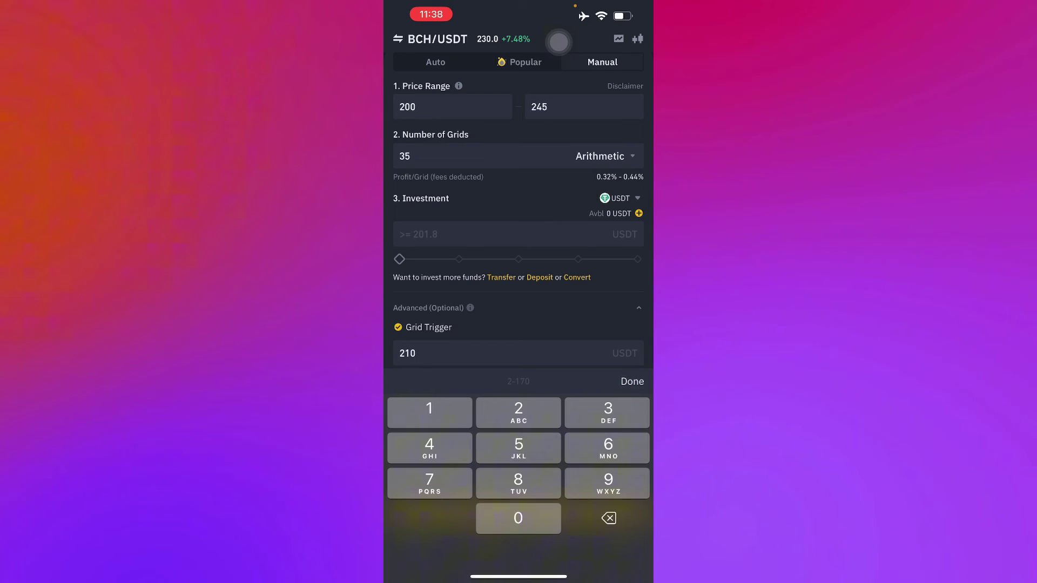
- Set the number of grids to 20 and push the investment slider to maximum
{"action": "left_click", "coordinate": [609, 518]}
{"action": "left_click", "coordinate": [429, 408]}
{"action": "left_click", "coordinate": [519, 517]}
{"action": "type", "text": "1"}
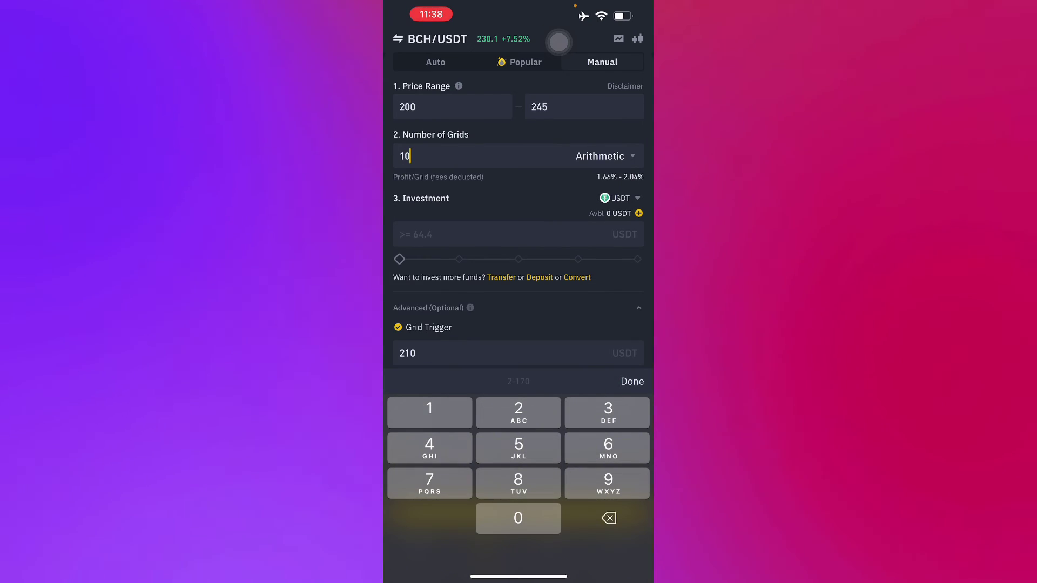
{"action": "left_click", "coordinate": [609, 518]}
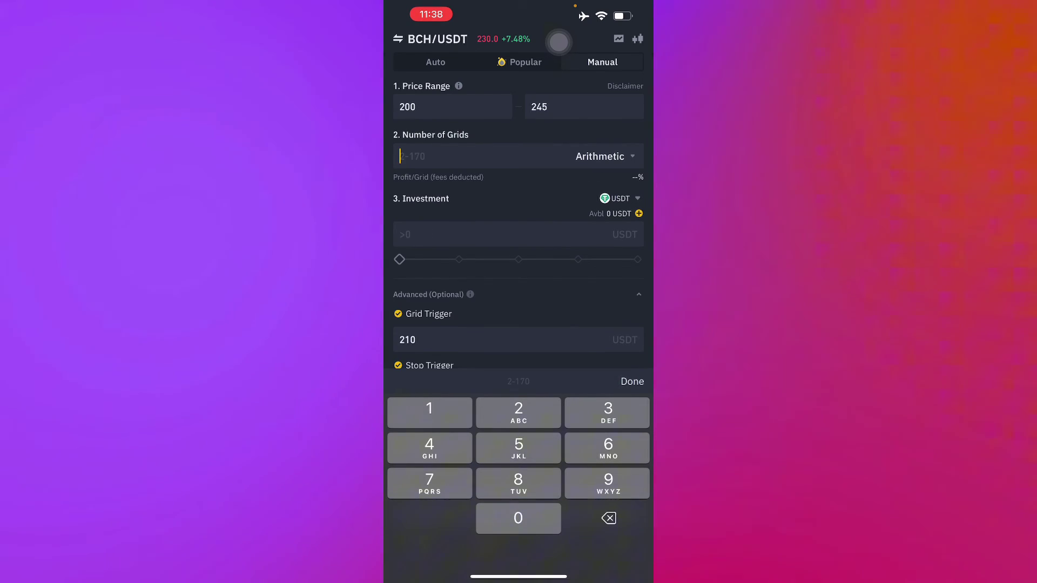
{"action": "left_click", "coordinate": [519, 448]}
{"action": "left_click", "coordinate": [608, 518]}
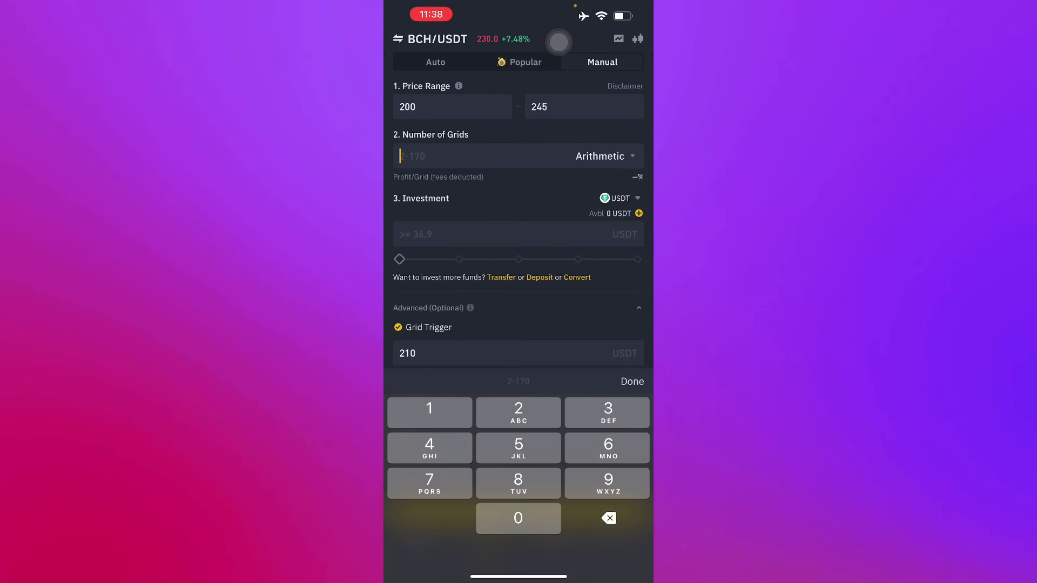
{"action": "left_click", "coordinate": [519, 409]}
{"action": "type", "text": "20"}
{"action": "left_click", "coordinate": [518, 518]}
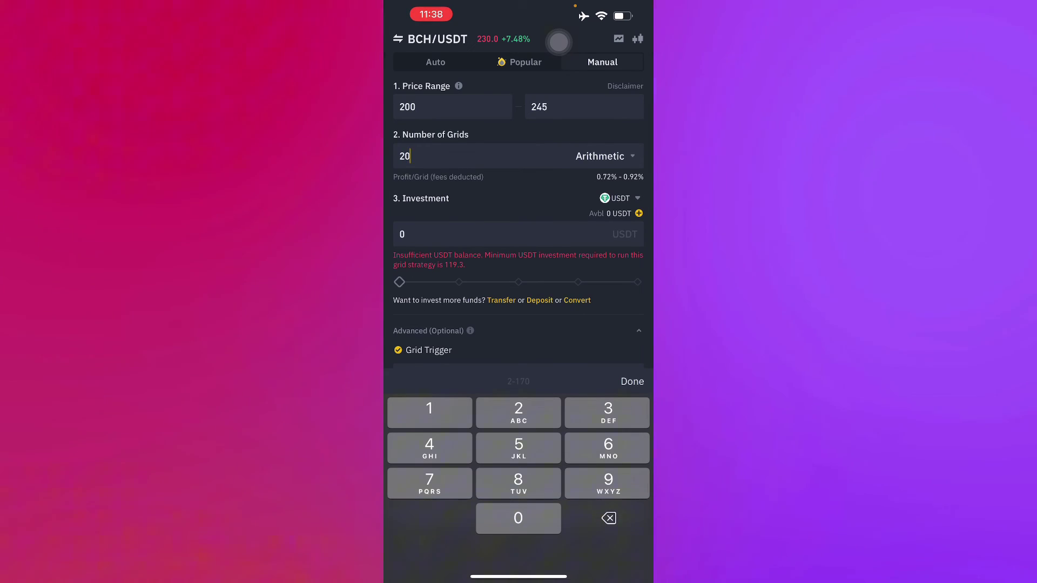
{"action": "left_click_drag", "start_coordinate": [398, 282], "coordinate": [637, 282]}
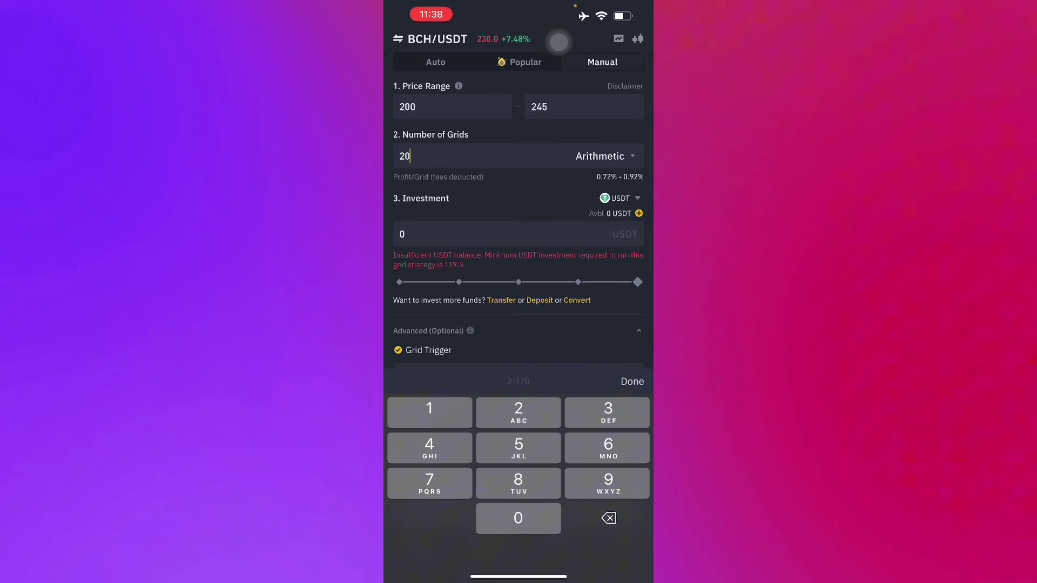
{"action": "left_click", "coordinate": [631, 381]}
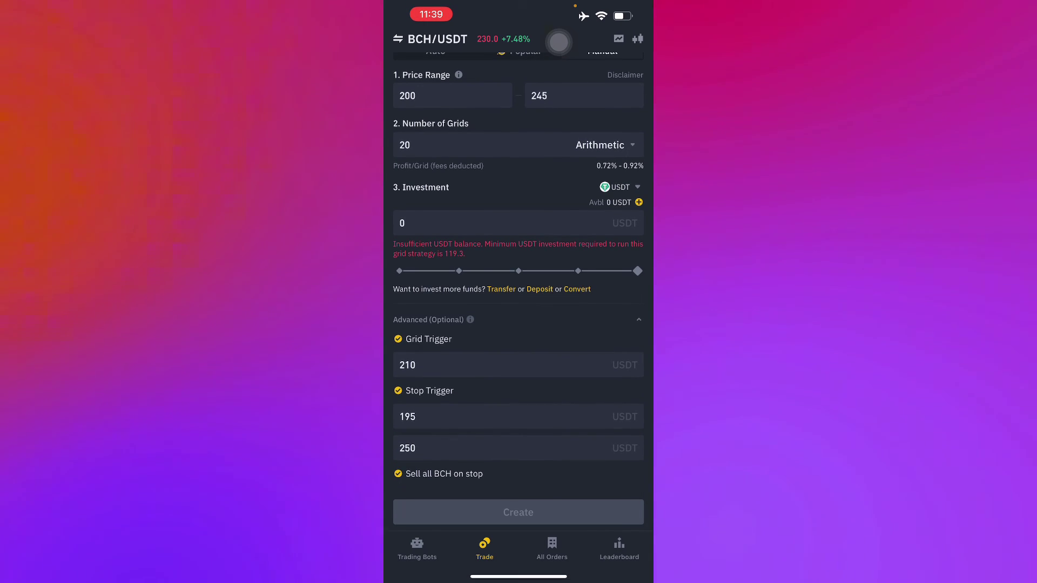
- Read the trigger settings explanation, collapse Advanced (Optional), and go to All Orders
{"action": "left_click", "coordinate": [639, 320]}
{"action": "left_click", "coordinate": [470, 330]}
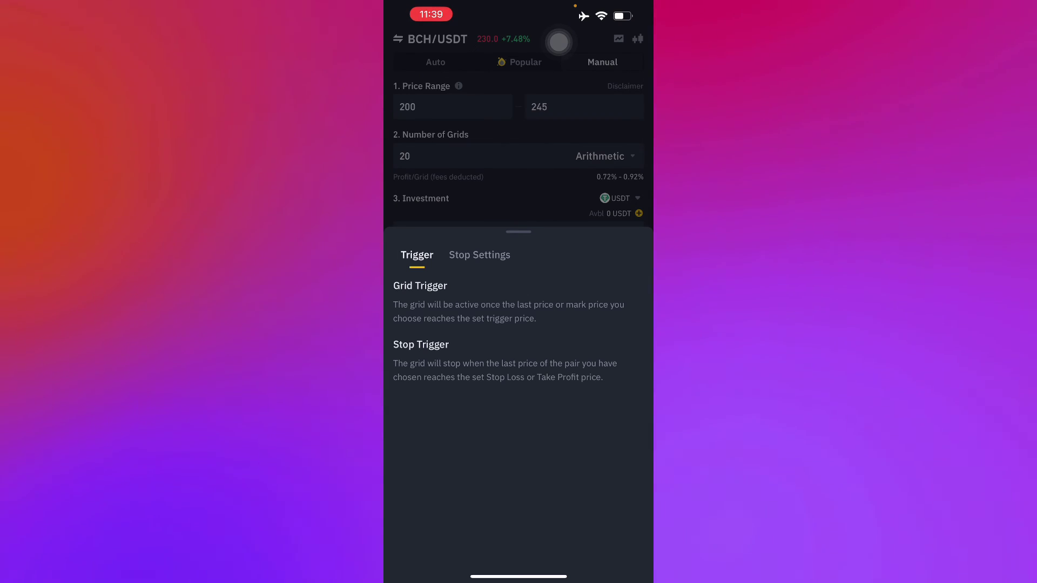
{"action": "left_click", "coordinate": [519, 146]}
{"action": "left_click", "coordinate": [639, 331]}
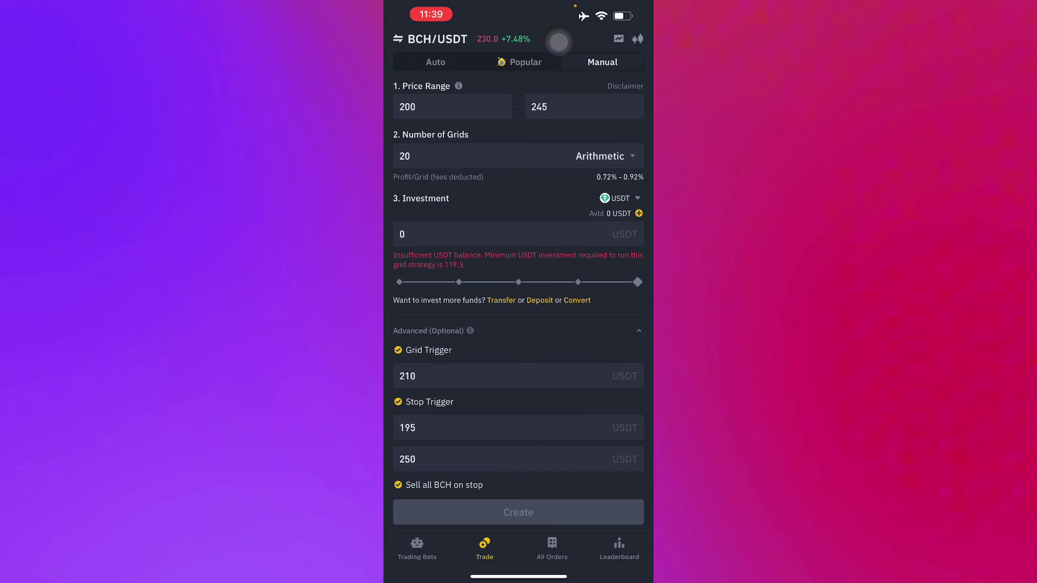
{"action": "left_click", "coordinate": [470, 330]}
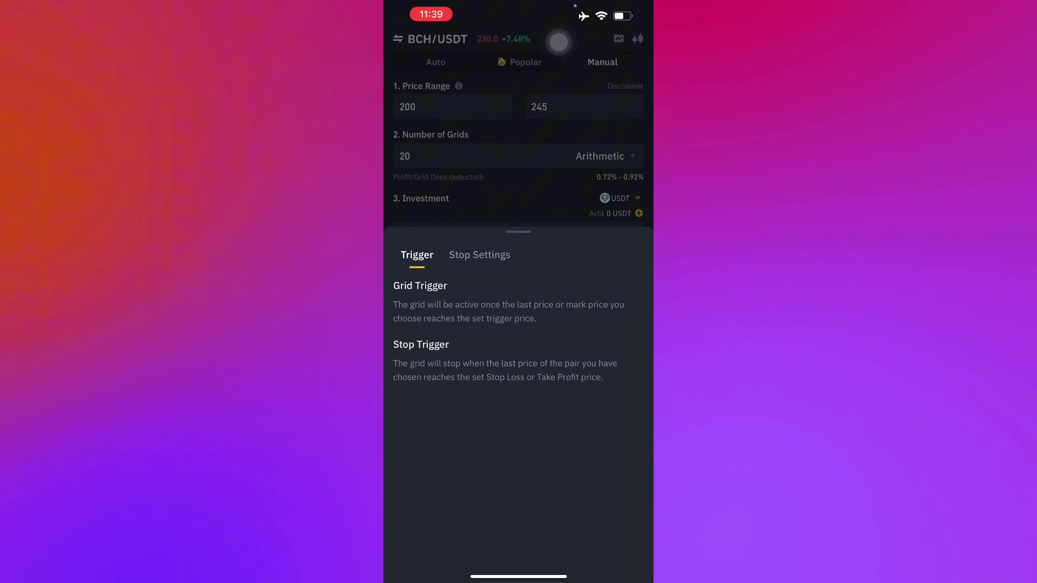
{"action": "left_click", "coordinate": [519, 122]}
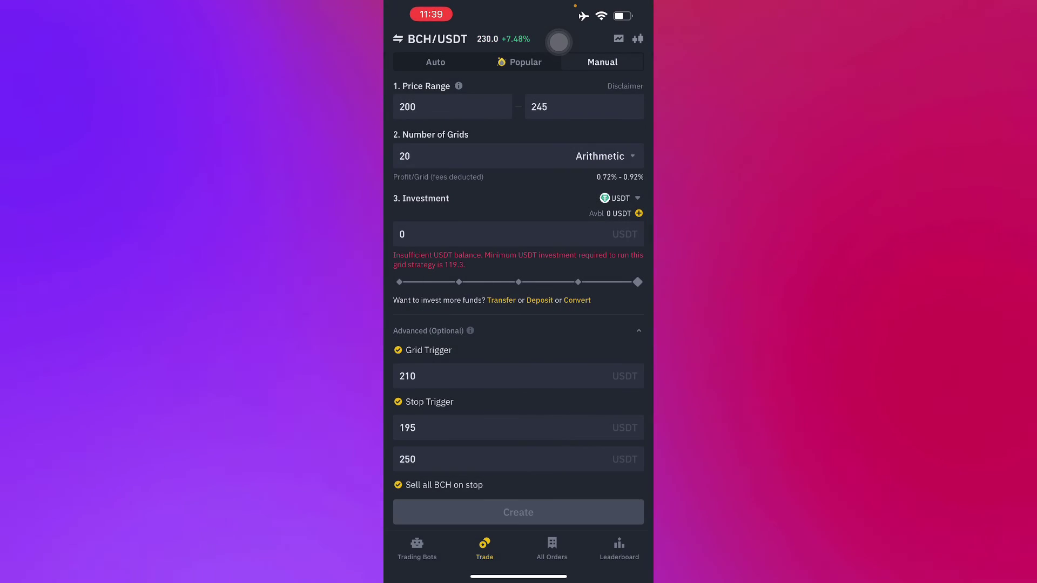
{"action": "scroll", "coordinate": [518, 324], "scroll_direction": "down", "scroll_amount": 1}
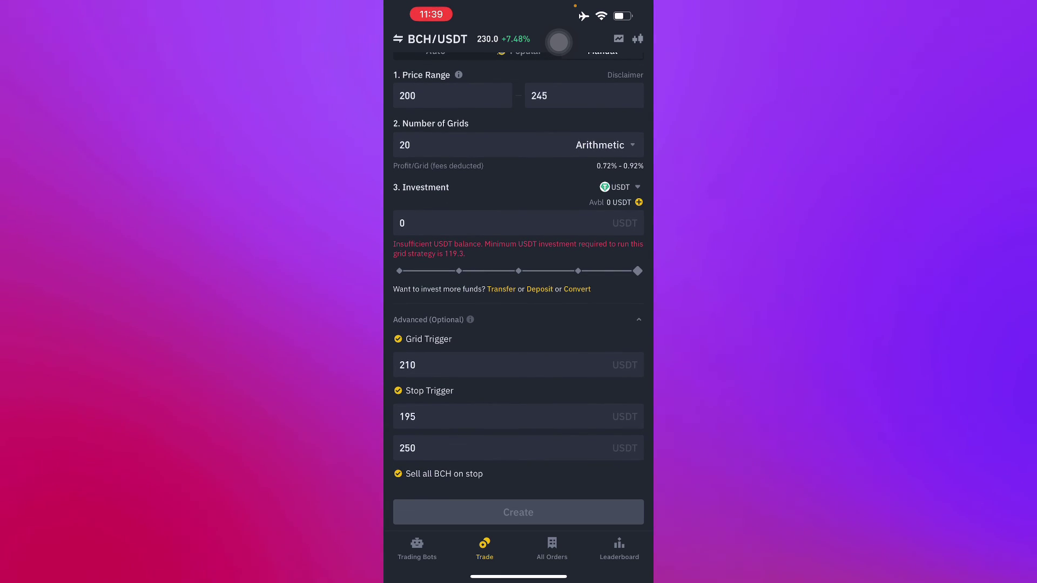
{"action": "left_click", "coordinate": [639, 320]}
{"action": "scroll", "coordinate": [519, 243], "scroll_direction": "up", "scroll_amount": 2}
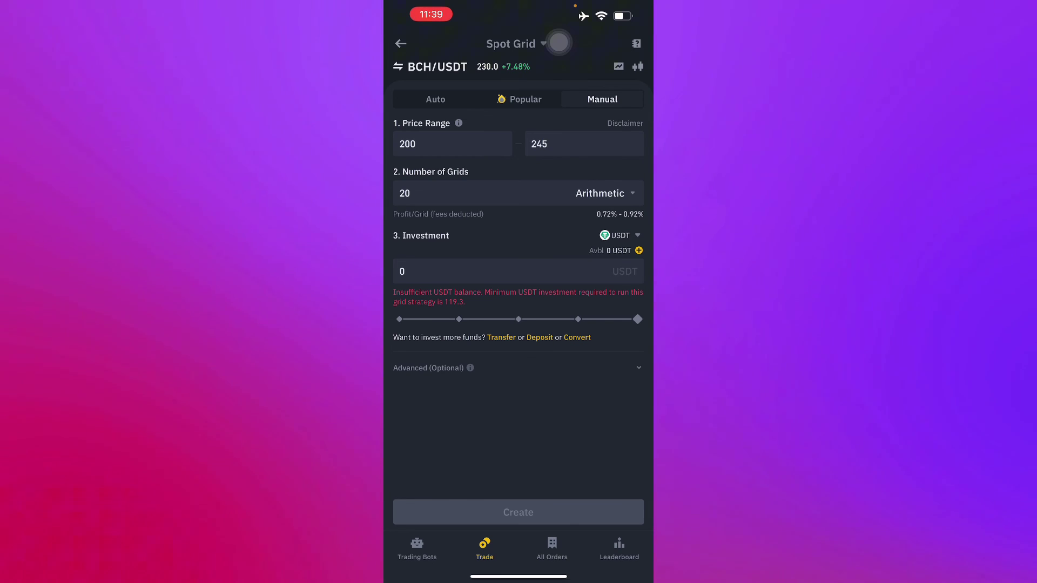
{"action": "left_click", "coordinate": [552, 548]}
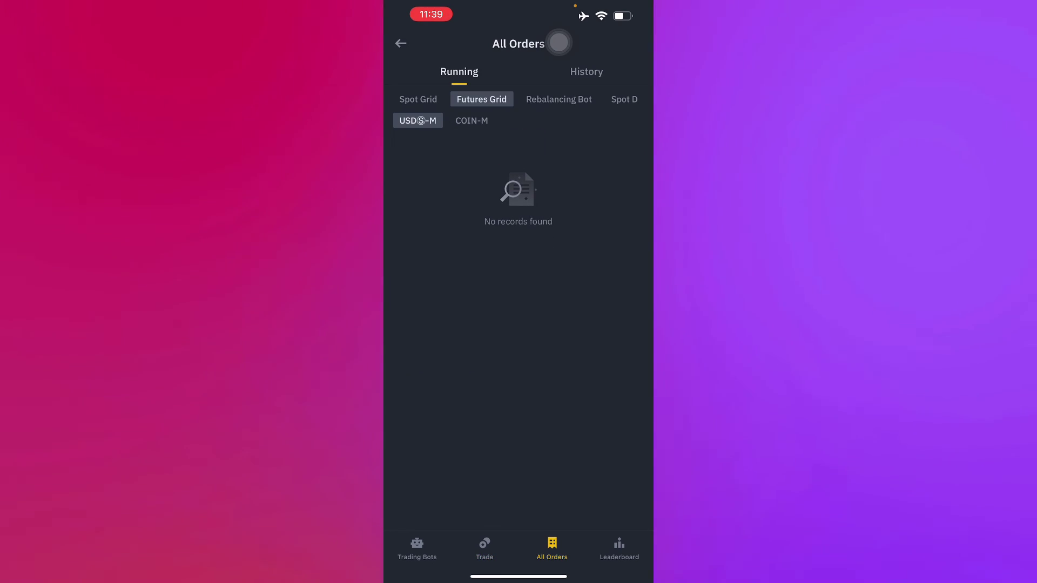
- Check running Spot Grid orders, then Futures Grid USDⓈ-M and COIN-M history
{"action": "left_click", "coordinate": [419, 99]}
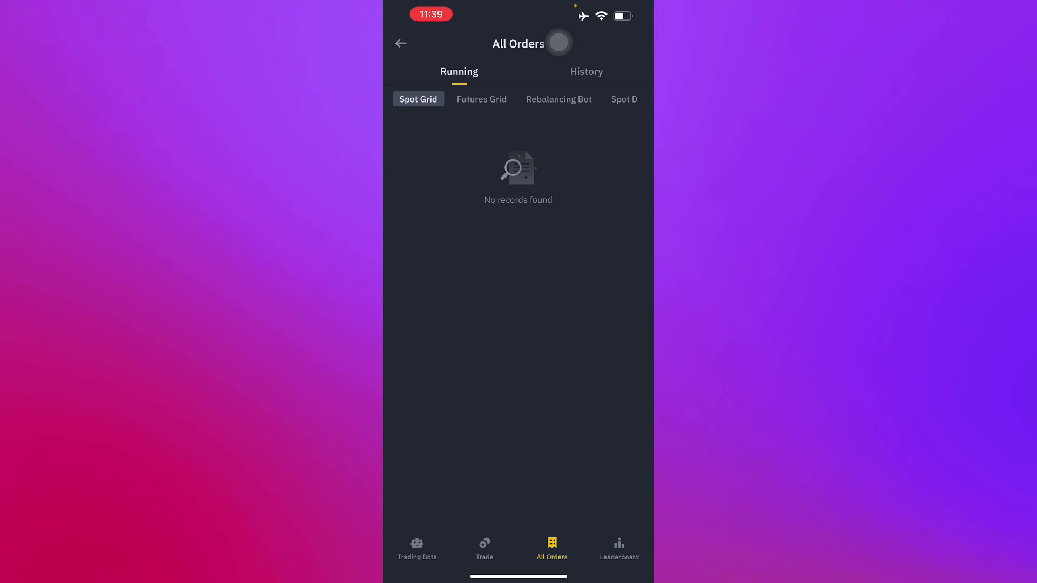
{"action": "left_click", "coordinate": [587, 71]}
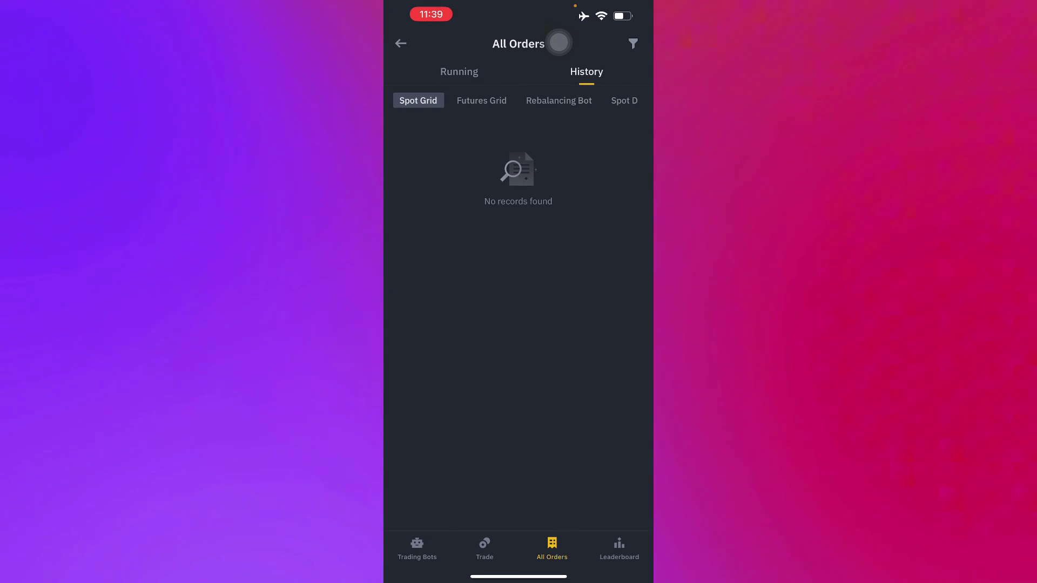
{"action": "left_click", "coordinate": [482, 101]}
{"action": "left_click", "coordinate": [418, 121]}
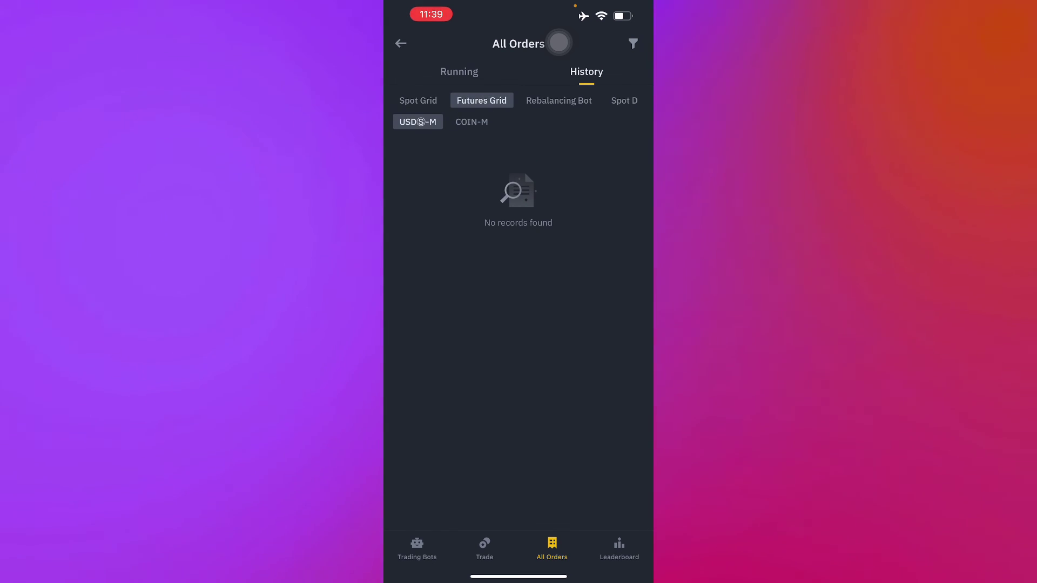
{"action": "left_click", "coordinate": [471, 122]}
- Open and close the Spot DCA bot page, then return to Home
{"action": "left_click", "coordinate": [560, 43]}
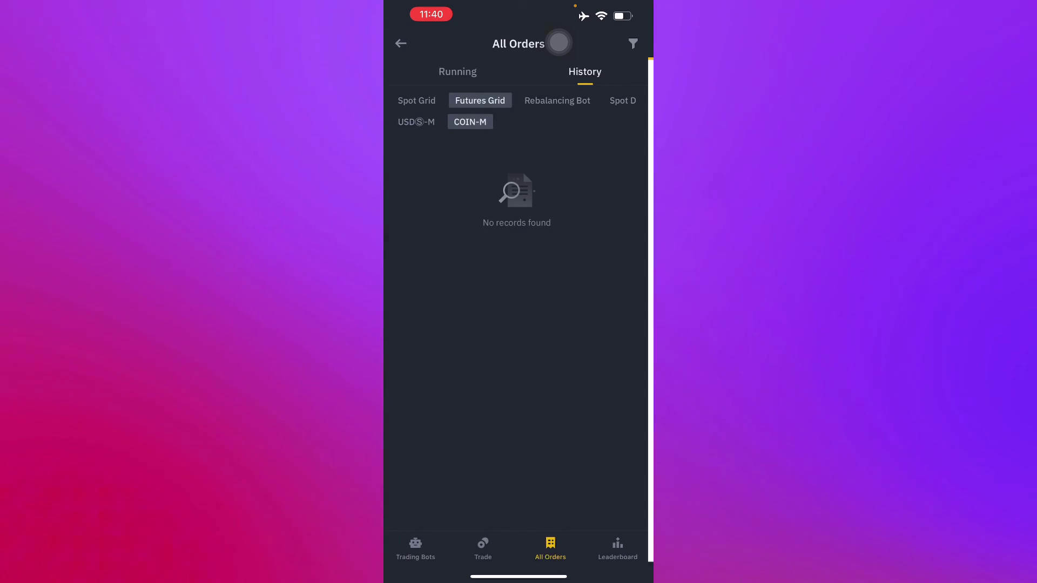
{"action": "left_click", "coordinate": [559, 42]}
{"action": "left_click", "coordinate": [404, 42]}
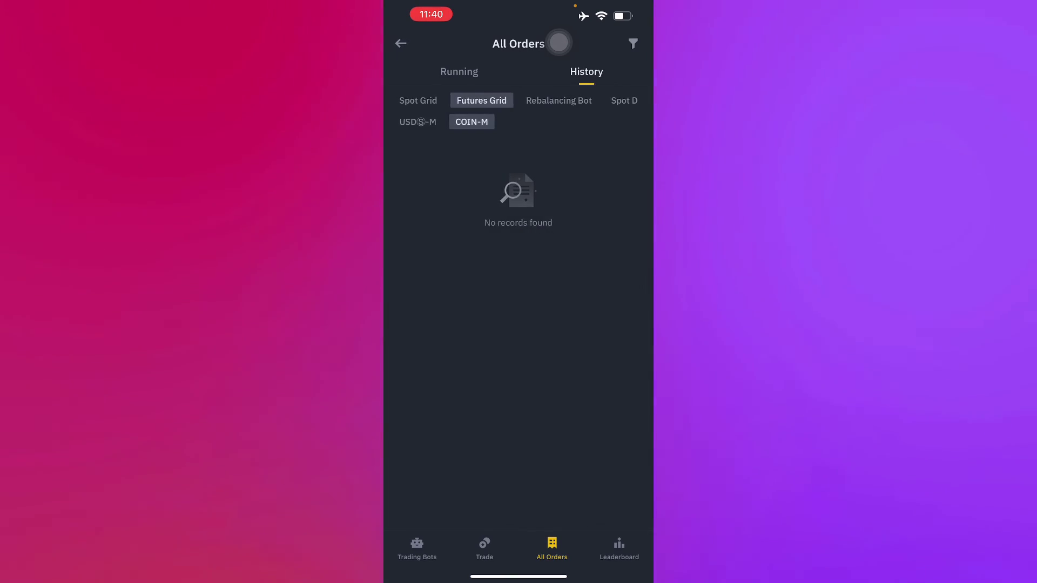
{"action": "left_click", "coordinate": [422, 100]}
{"action": "left_click", "coordinate": [402, 71]}
{"action": "left_click", "coordinate": [404, 44]}
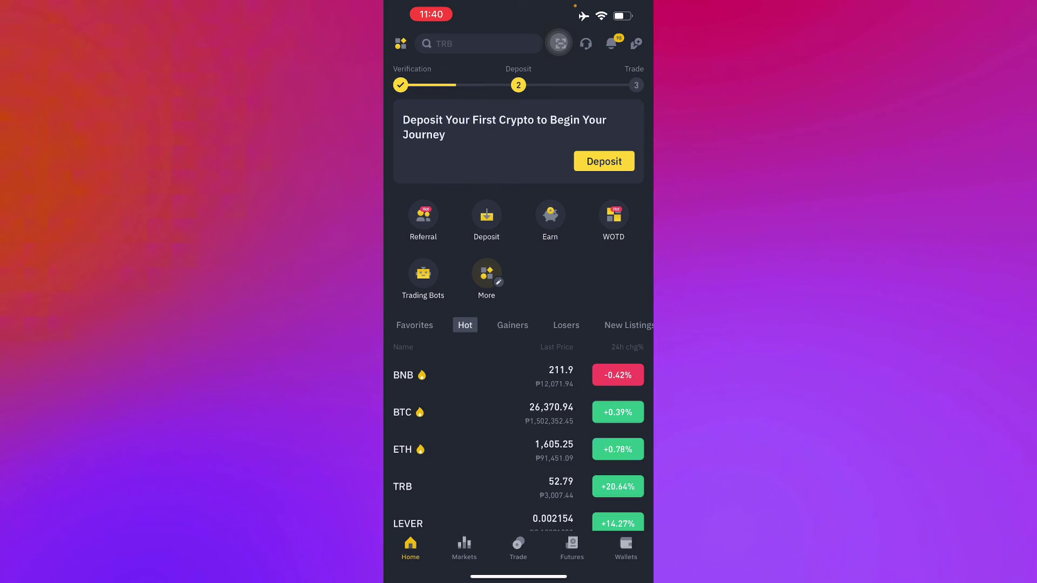
{"action": "scroll", "coordinate": [519, 324], "scroll_direction": "down", "scroll_amount": 1}
{"action": "scroll", "coordinate": [519, 324], "scroll_direction": "up", "scroll_amount": 1}
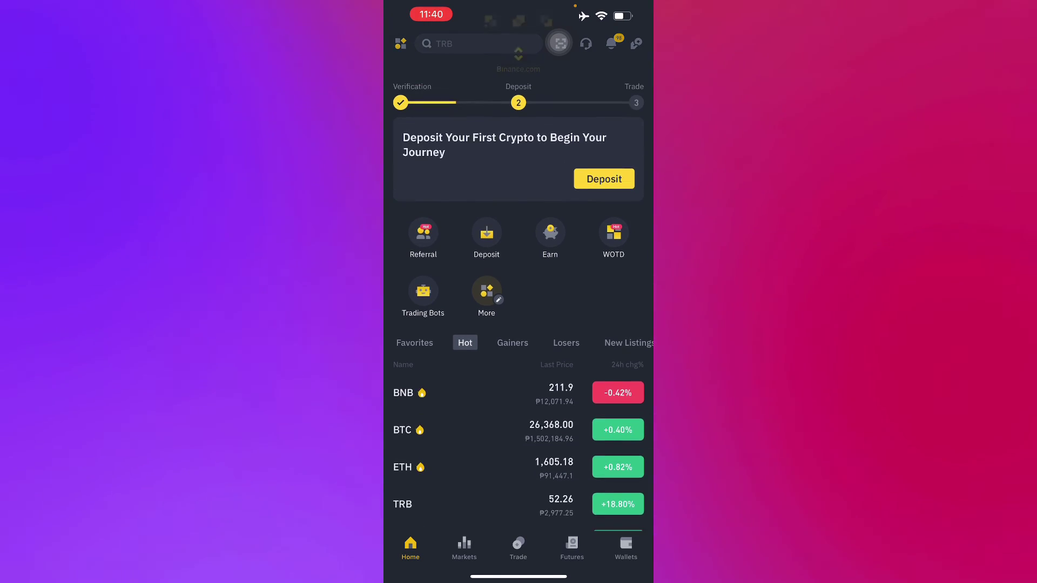